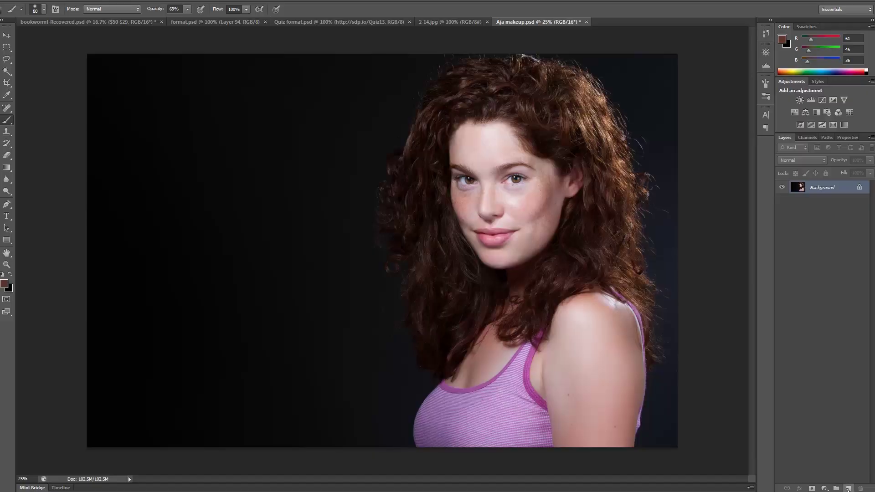
- Add a new layer named Lips above the background and set its blend mode to Overlay
click(849, 489)
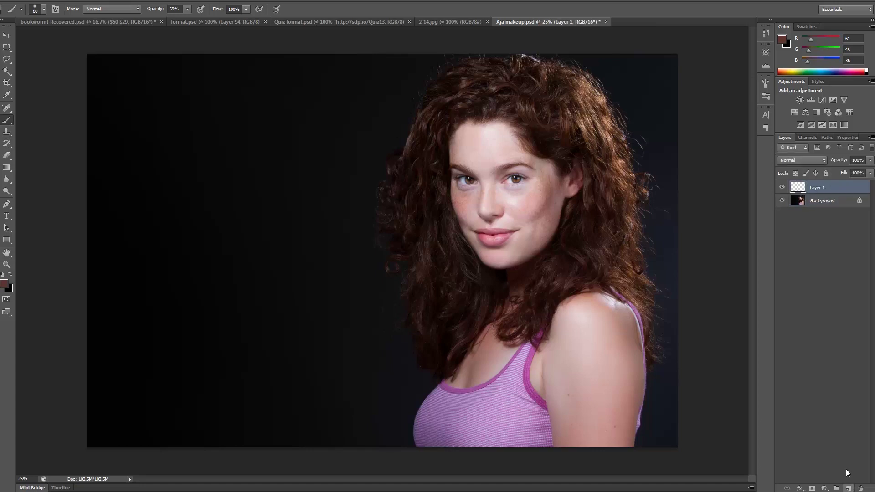
double_click(818, 189)
text(Lips)
click(855, 191)
click(822, 160)
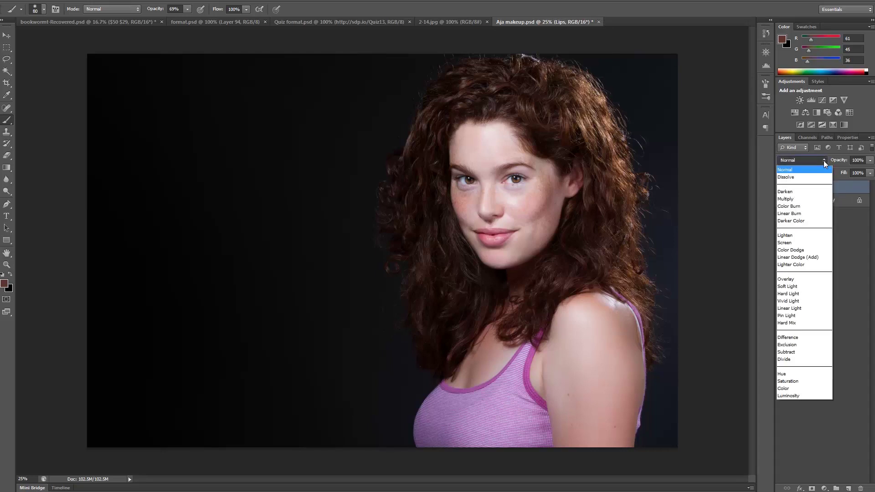
click(793, 279)
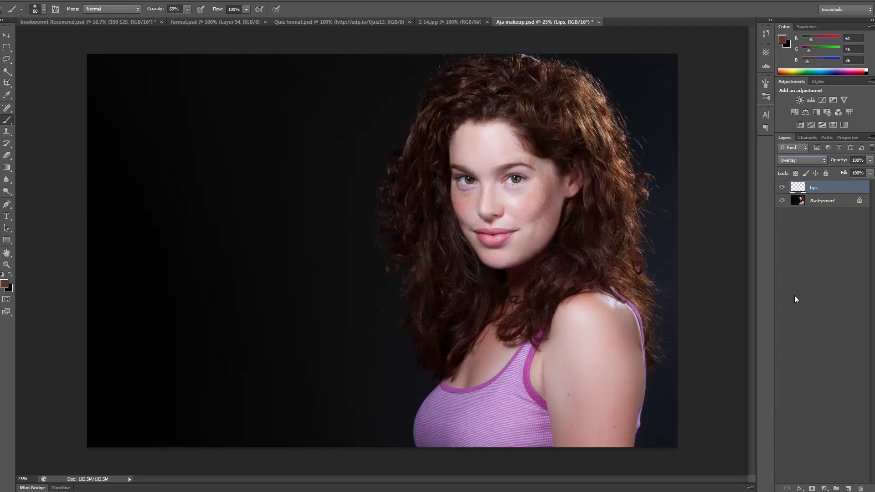
- Set the foreground colour to dark red 573031 by sampling the lips, ready for the Brush tool
click(42, 10)
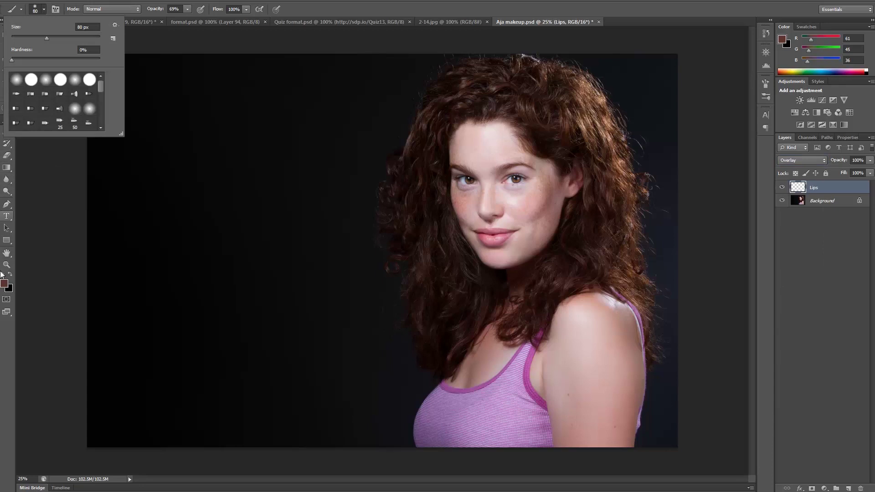
click(6, 294)
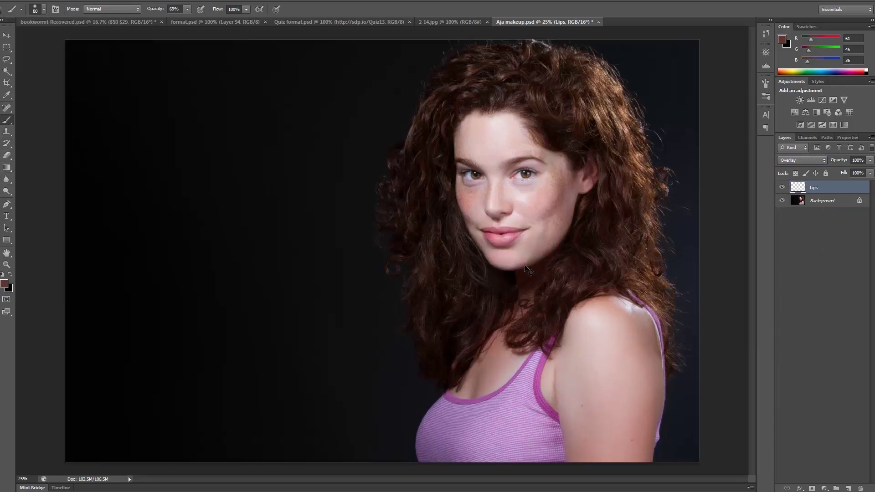
scroll(528, 270, up, 3)
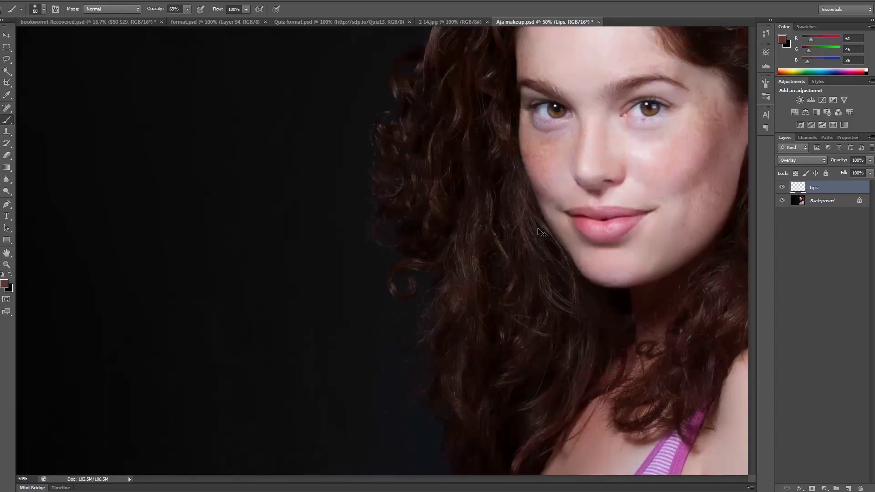
scroll(549, 235, up, 1)
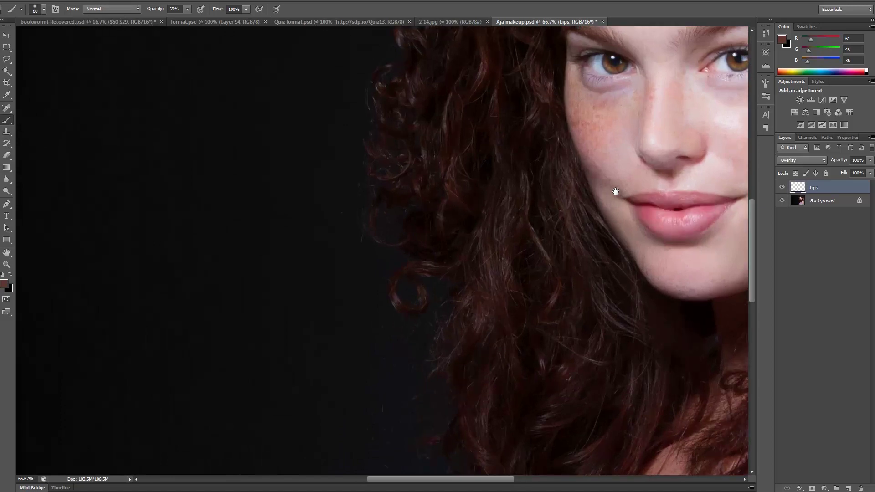
drag(615, 191, 209, 268)
click(4, 284)
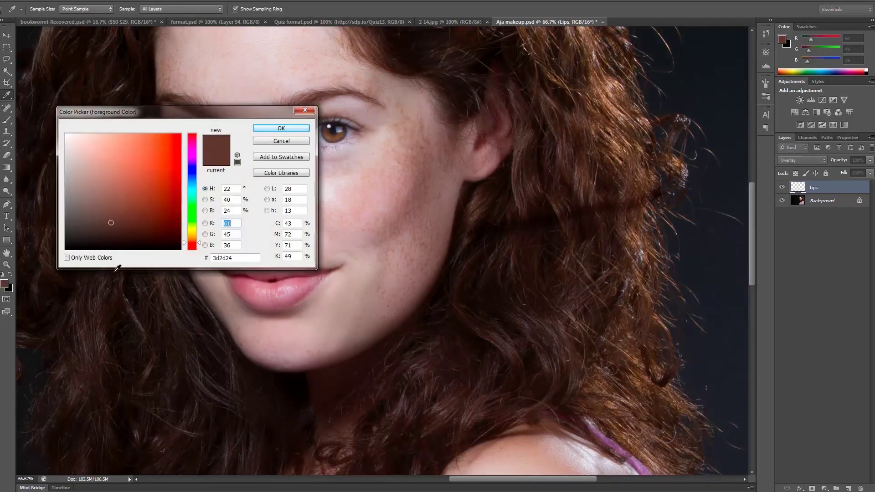
click(295, 279)
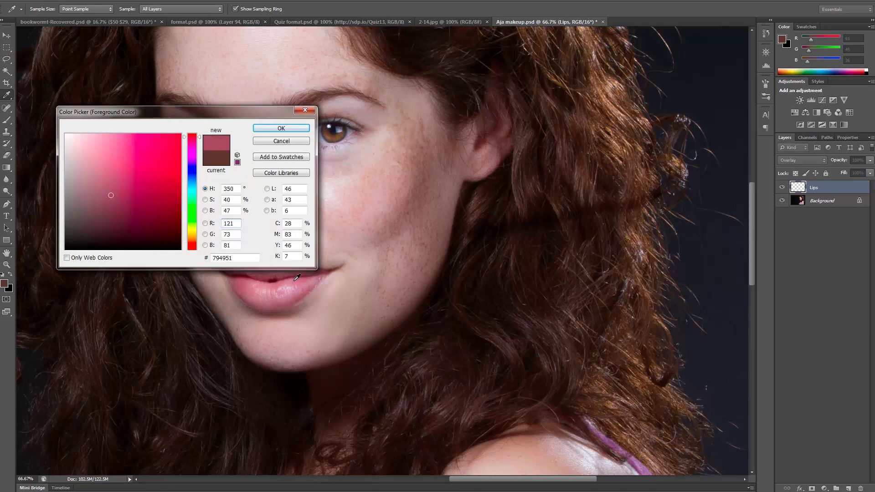
click(292, 274)
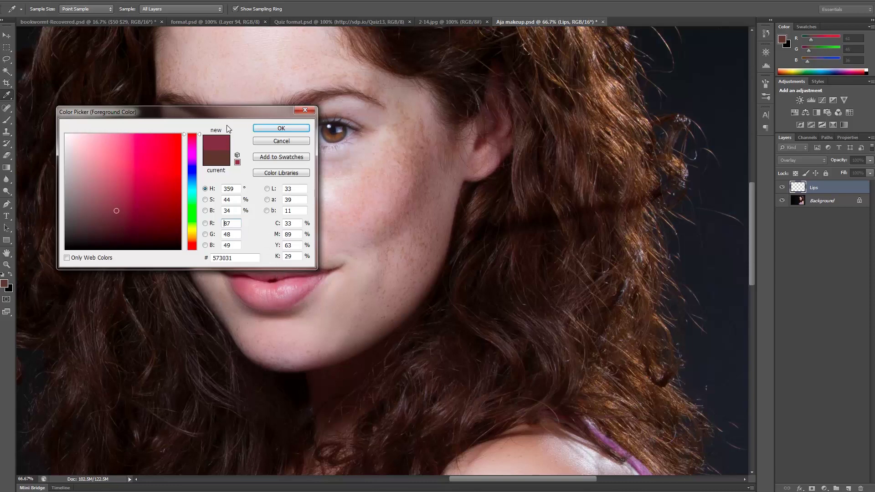
click(271, 127)
key(b)
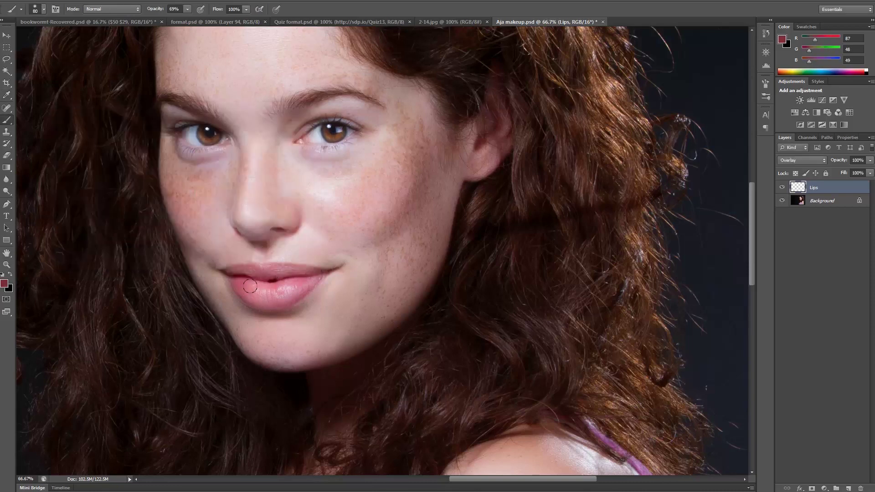
- Paint over the lips with the dark red, raising the brush opacity to 100% for full coverage
mouse_move(254, 290)
mouse_down()
mouse_move(294, 292)
mouse_move(248, 295)
mouse_move(234, 269)
mouse_move(252, 269)
mouse_up()
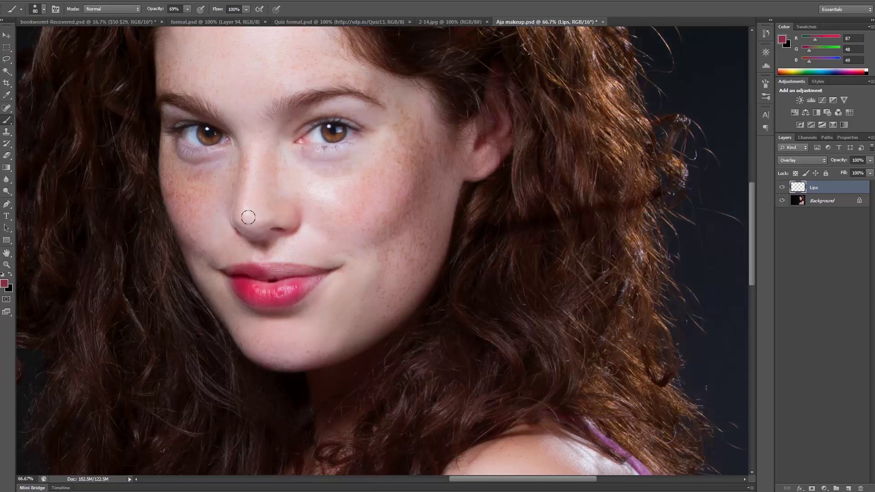
click(188, 9)
drag(188, 18, 202, 19)
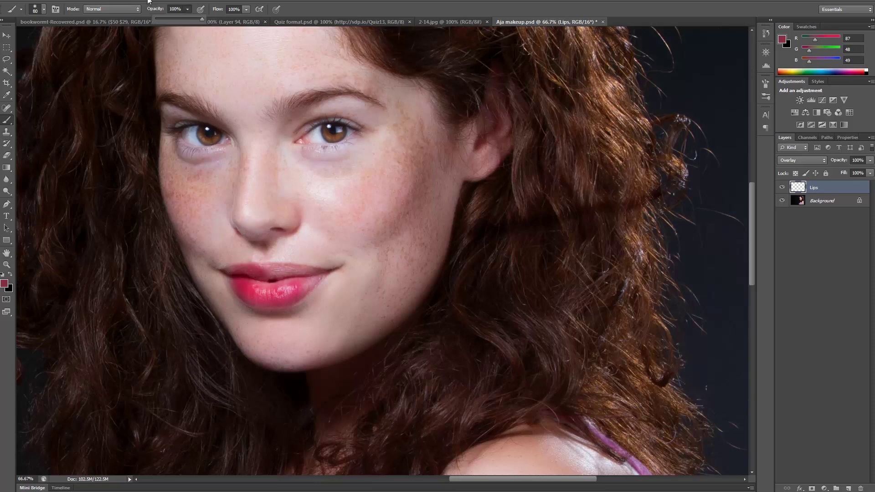
click(249, 289)
mouse_move(249, 288)
mouse_down()
mouse_move(290, 285)
mouse_move(262, 285)
mouse_move(278, 281)
mouse_move(234, 270)
mouse_move(305, 273)
mouse_move(294, 285)
mouse_move(307, 276)
mouse_move(265, 282)
mouse_move(236, 273)
mouse_up()
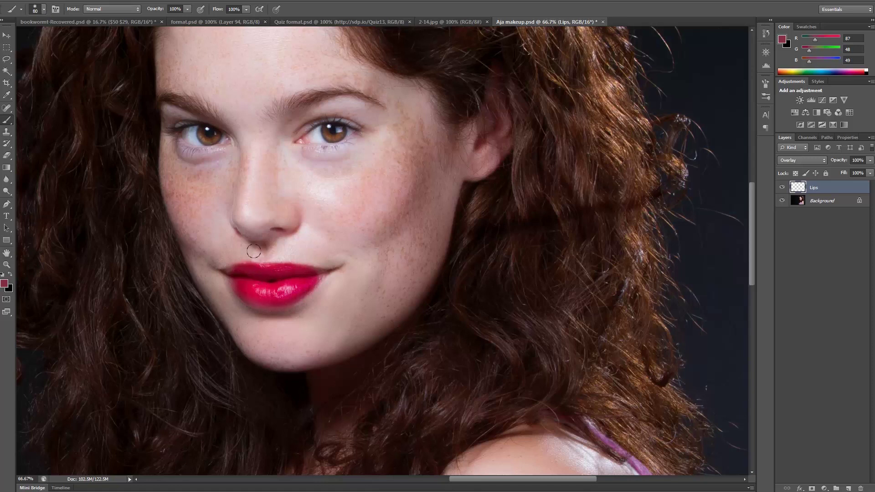
- Reduce the brush to 45 px and paint the corners and edges of the lips
key(bracketleft)
key(bracketleft)
key(bracketleft)
mouse_move(324, 276)
mouse_down()
mouse_move(288, 290)
mouse_move(226, 273)
mouse_move(244, 298)
mouse_move(283, 307)
mouse_move(246, 302)
mouse_move(296, 298)
mouse_up()
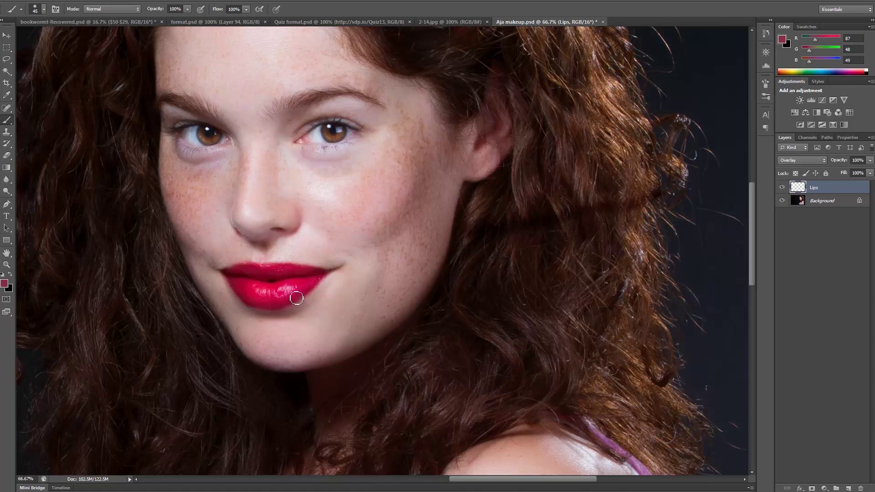
- Switch to the Eraser tool and reduce its size to 60 px for cleaning up the lip edges
click(6, 158)
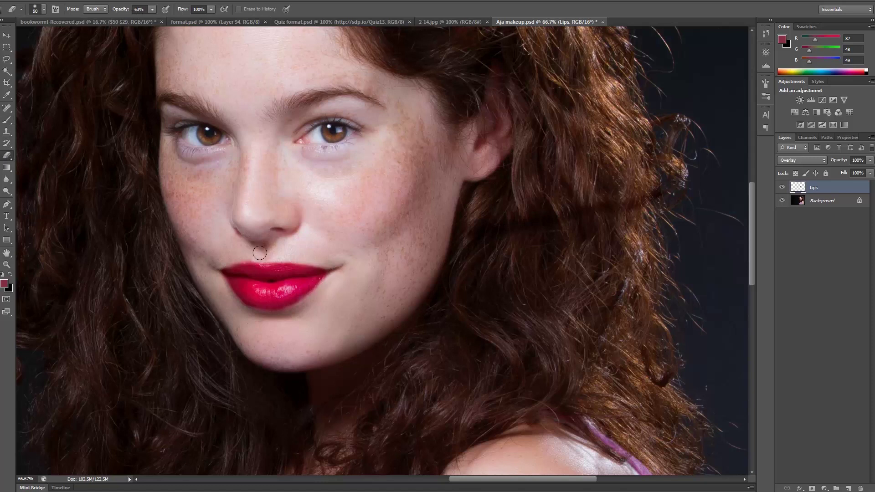
key(bracketleft)
key(bracketleft)
key(bracketleft)
- Lower the Lips layer's opacity to 27%
click(870, 160)
drag(867, 170, 844, 172)
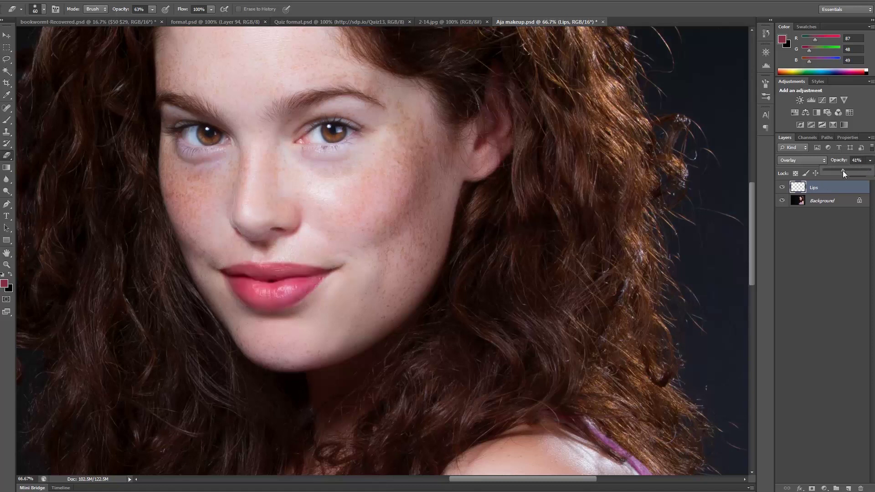
mouse_move(843, 170)
mouse_down()
mouse_move(871, 173)
mouse_move(834, 171)
mouse_up()
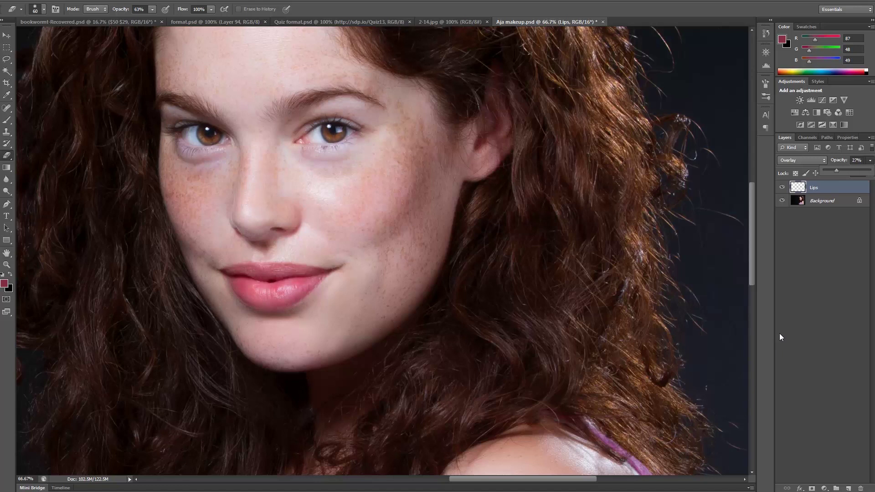
- Add a new layer named blush above the Lips layer and set its blend mode to Overlay
click(848, 488)
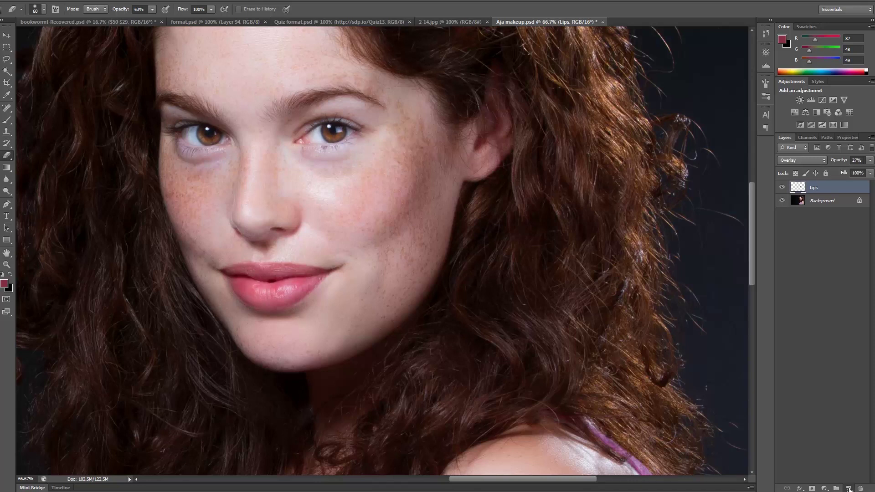
click(849, 488)
double_click(817, 187)
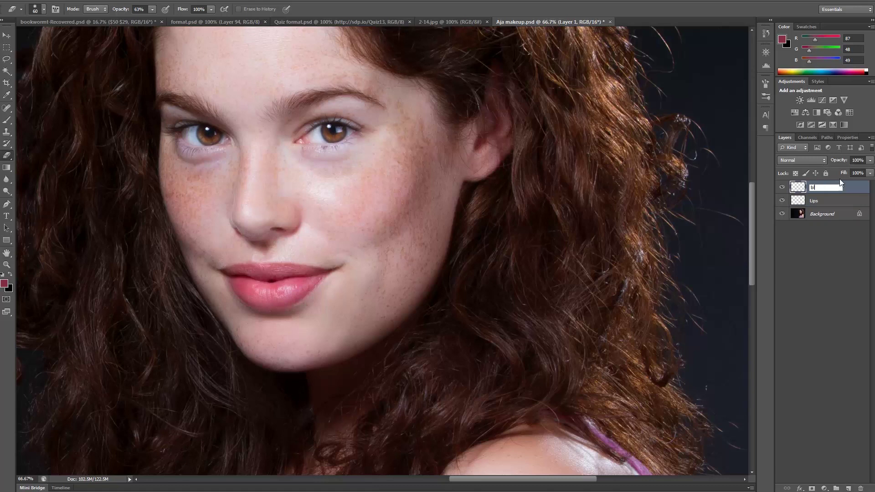
key(Return)
click(822, 160)
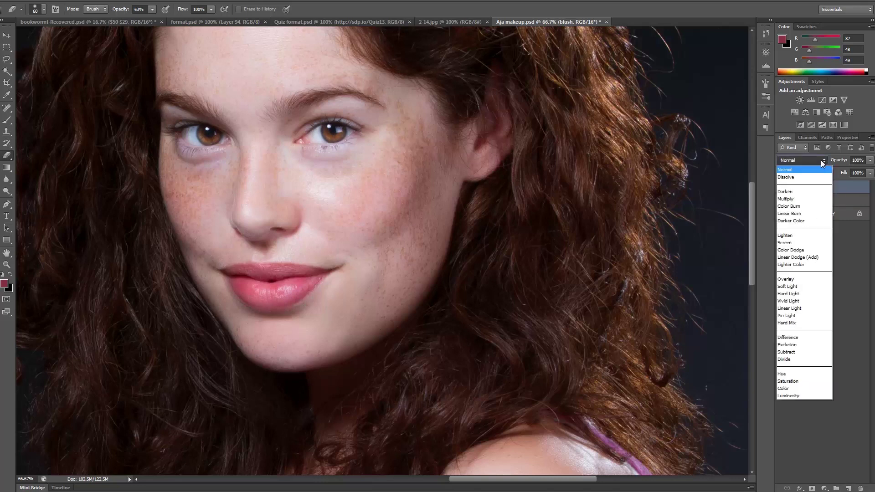
click(792, 281)
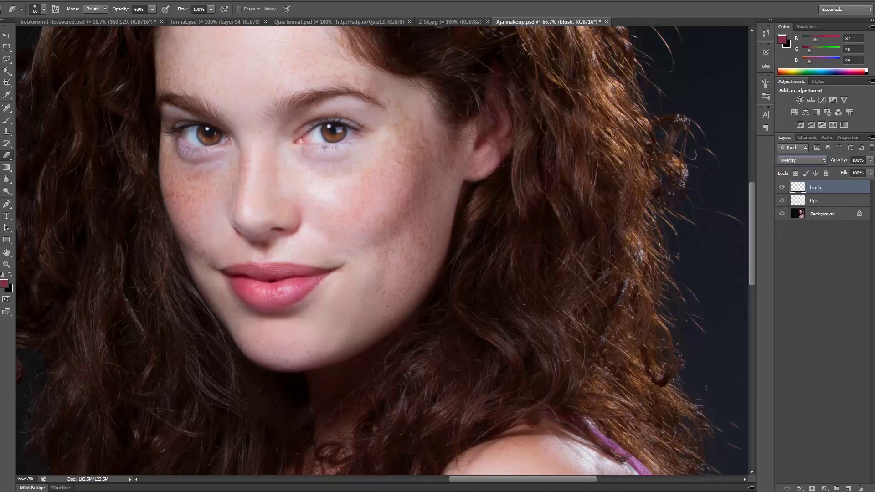
- With the Brush tool, sample the cheek skin and adjust the foreground colour to the more saturated pink b28b83
click(6, 120)
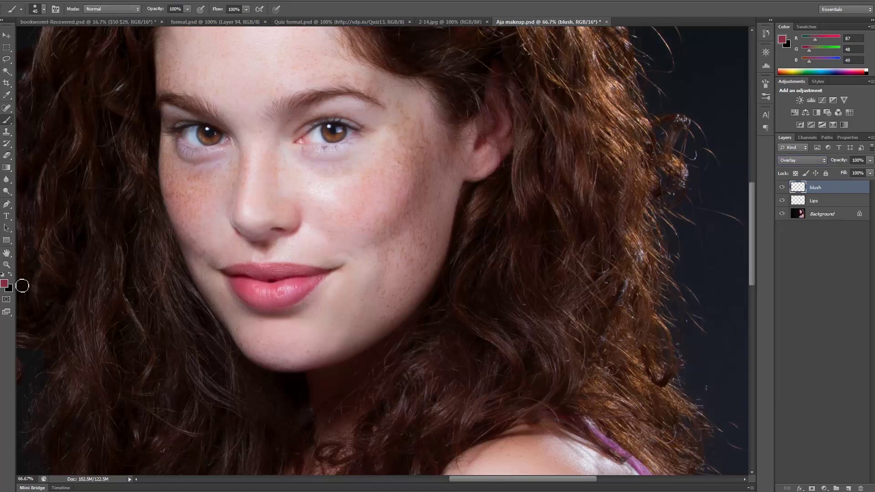
click(4, 283)
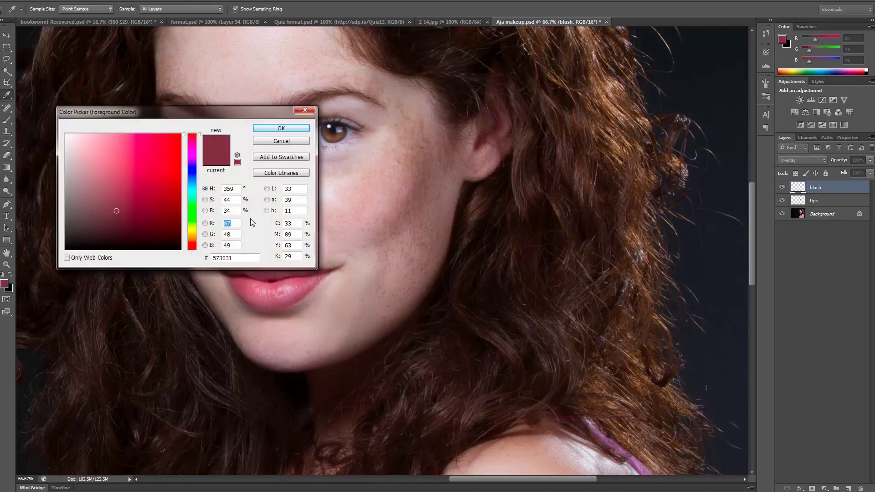
click(374, 181)
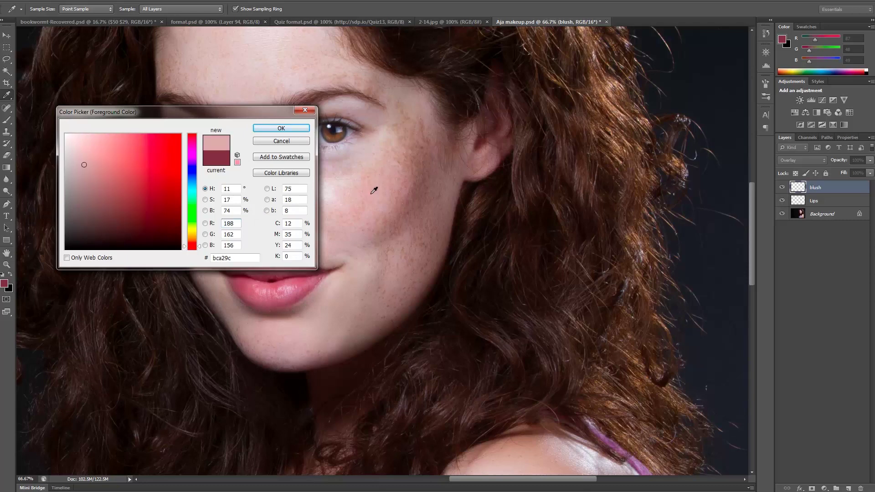
click(83, 165)
drag(83, 165, 96, 169)
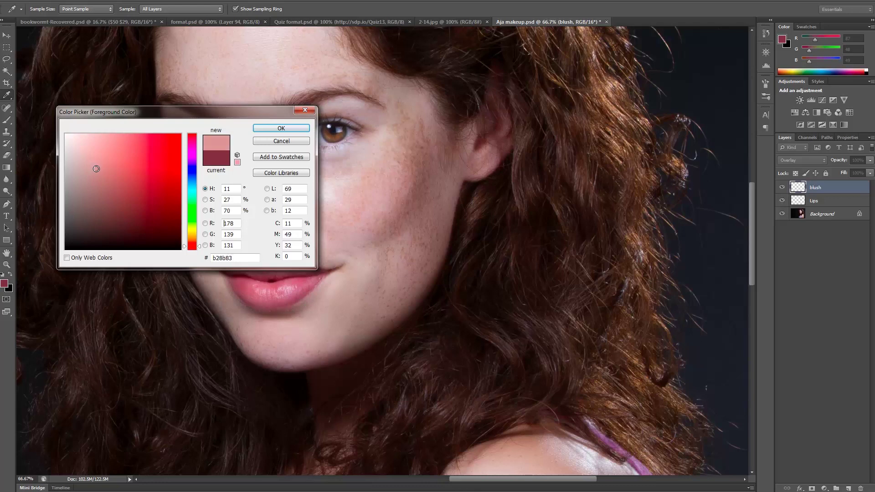
click(281, 129)
key(b)
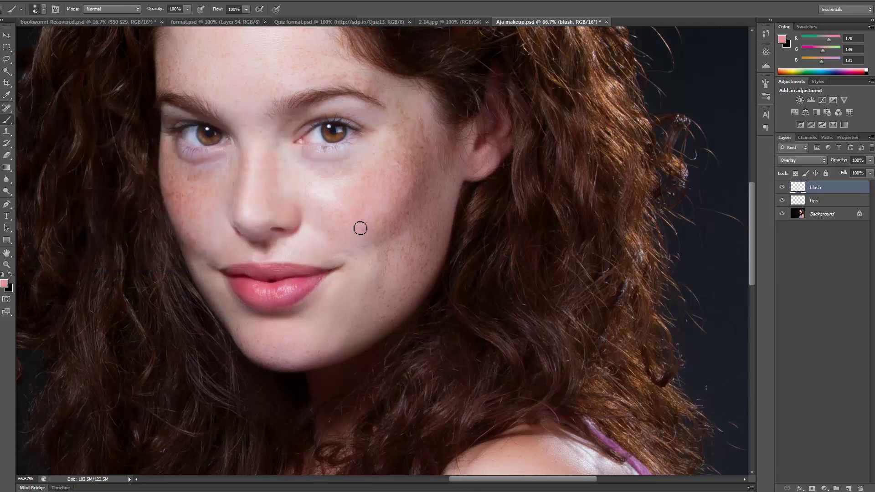
- Enlarge the brush to 400 px and paint the pink blush over both cheeks
key(bracketright)
key(bracketright)
key(bracketright)
key(bracketright)
key(bracketright)
key(bracketright)
key(bracketright)
key(bracketright)
key(bracketright)
key(bracketright)
drag(357, 201, 410, 176)
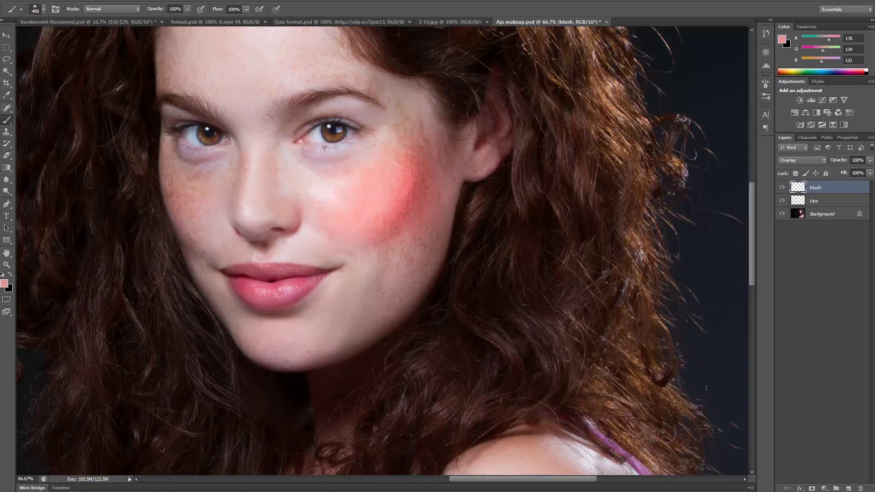
click(202, 206)
drag(202, 206, 184, 211)
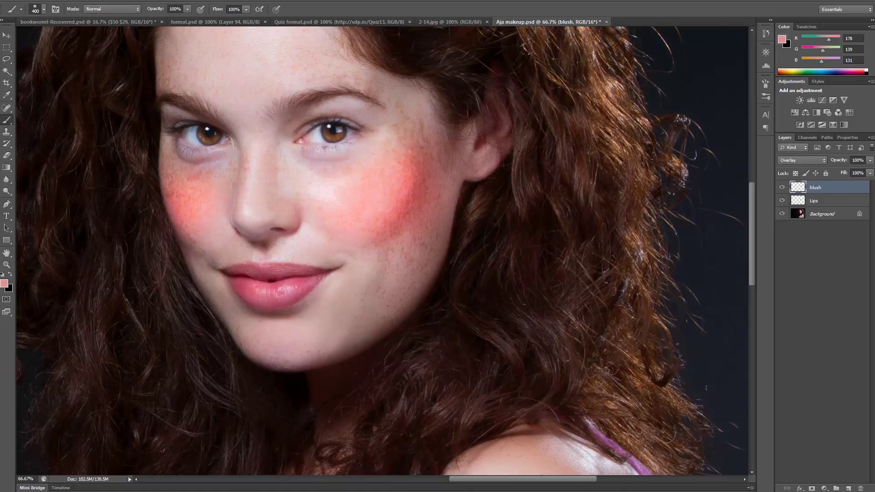
- Lower the blush layer's opacity to 23%, then leave no layer selected
click(869, 160)
drag(868, 170, 831, 171)
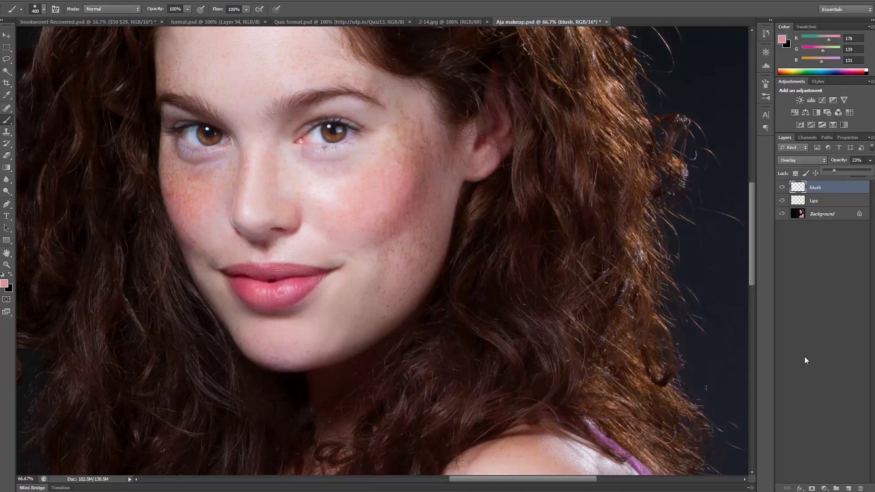
click(816, 287)
click(815, 287)
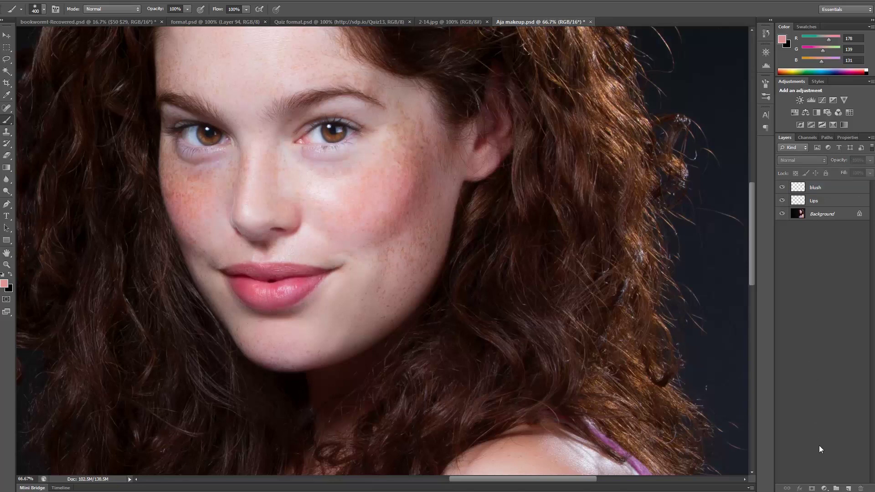
- Add a new layer named liner at the top of the stack and set its blend mode to Overlay
click(848, 488)
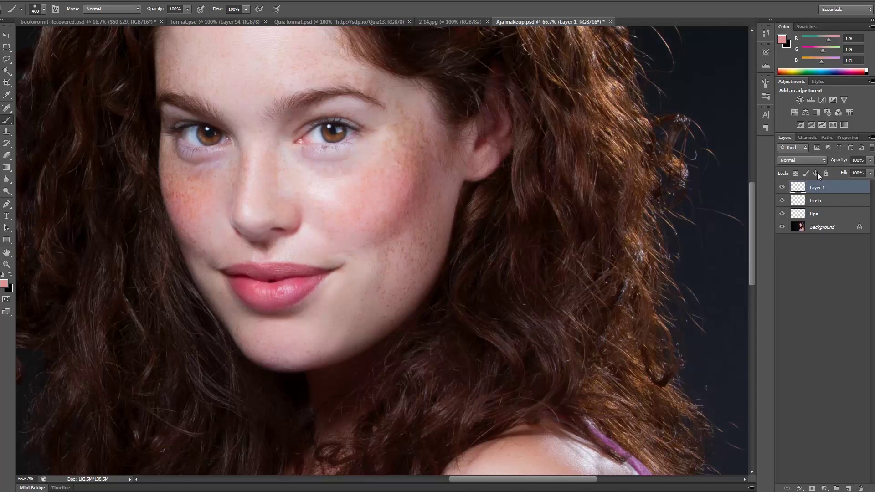
double_click(814, 187)
key(BackSpace)
text(liner)
key(Return)
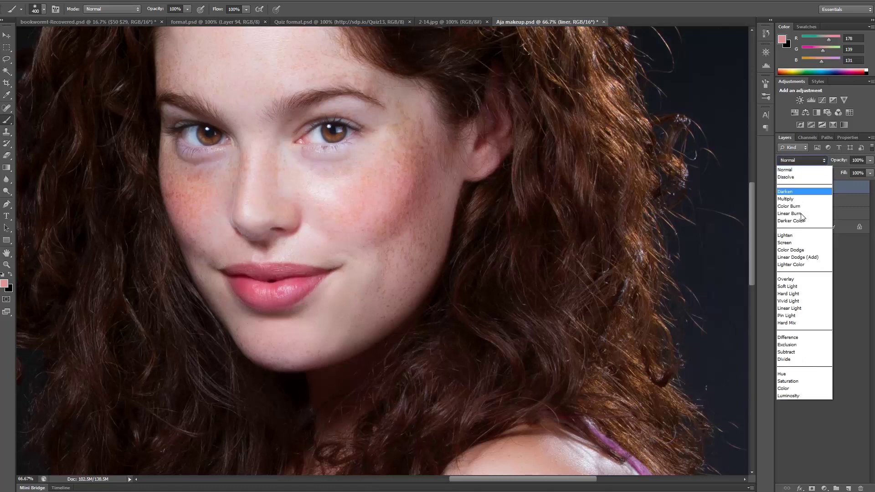
click(786, 279)
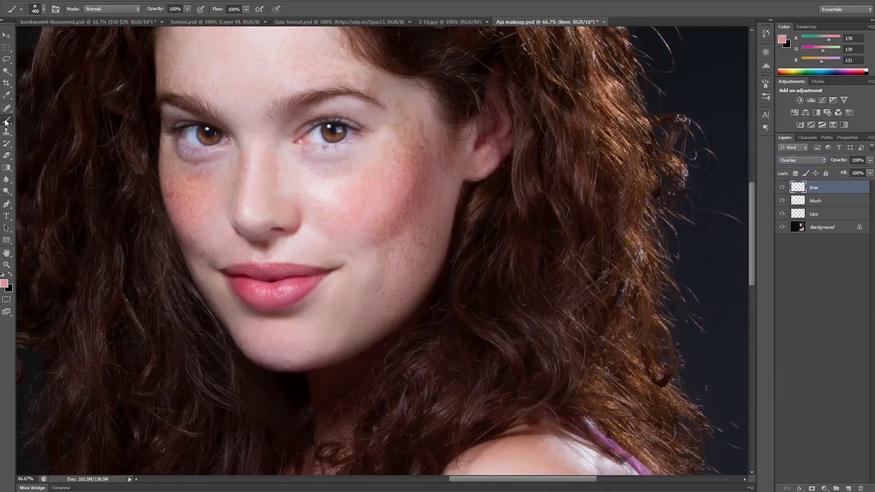
- Sample the dark colour of the model's left upper lash line as the foreground colour 262321 for the Brush tool
click(6, 283)
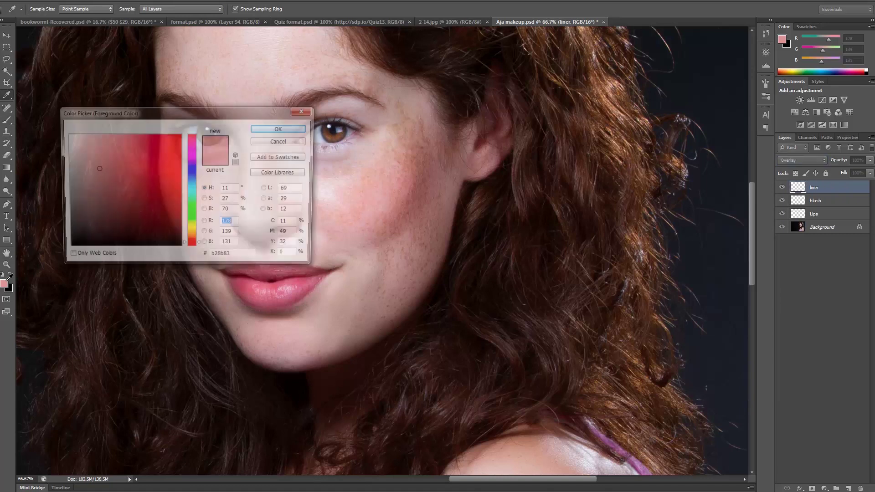
click(337, 122)
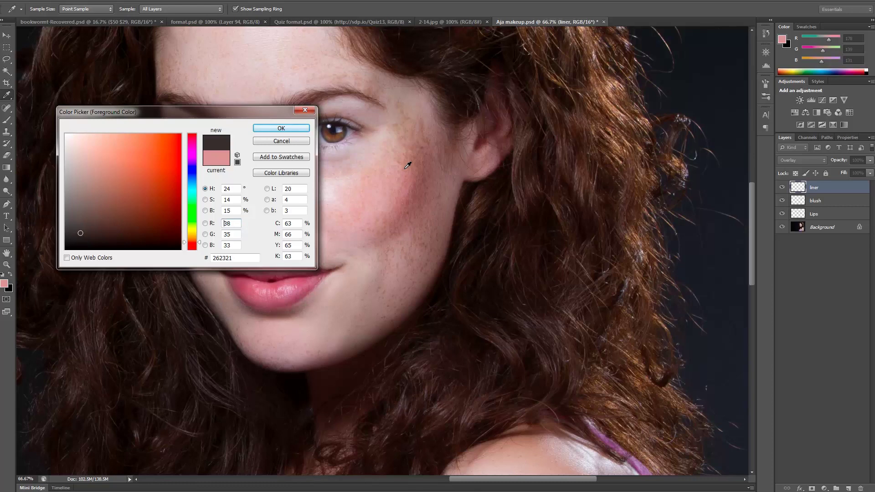
click(271, 129)
key(b)
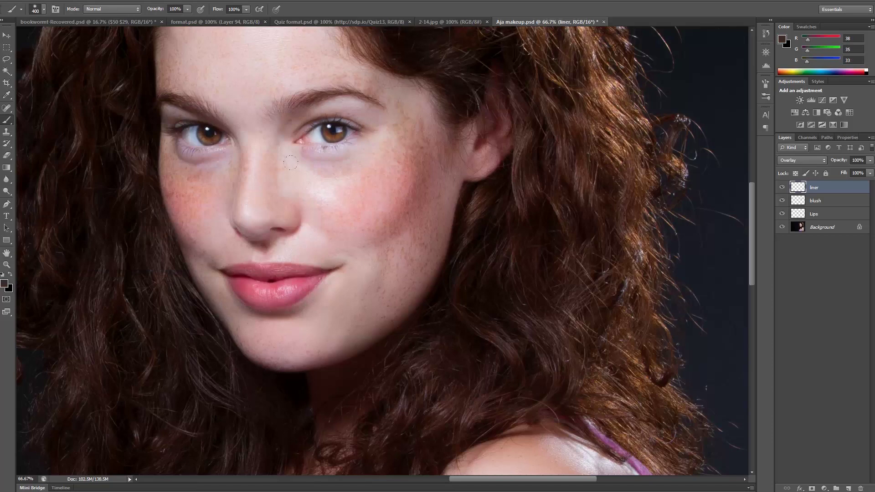
- Reduce the brush to 10 px and paint eyeliner along the upper and lower lash lines of both eyes
key(ctrl+plus)
key(ctrl+plus)
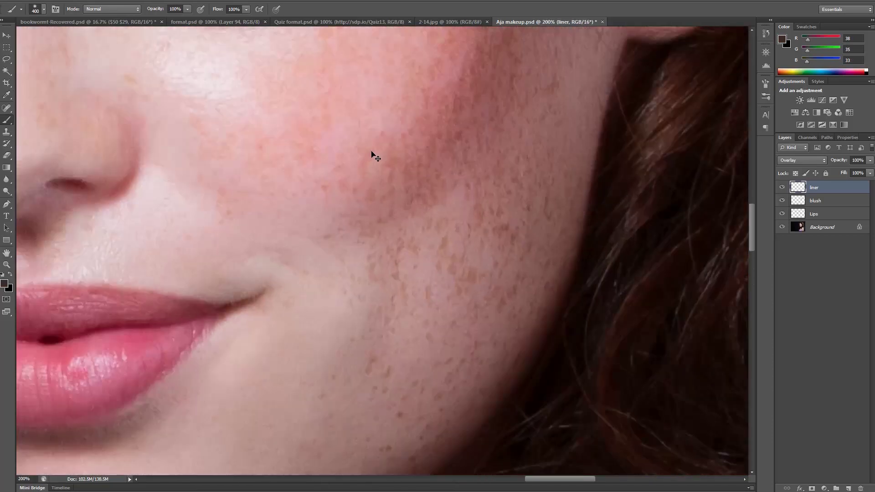
drag(283, 152, 609, 414)
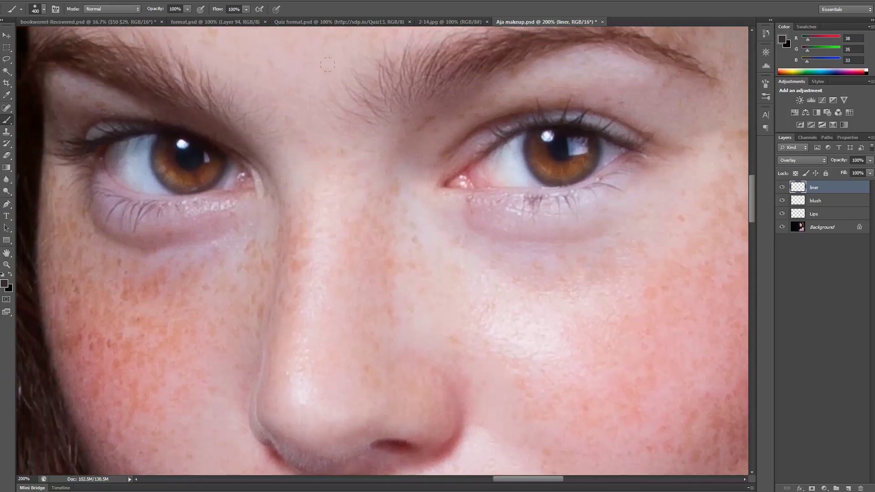
key(bracketleft)
key(bracketleft)
key(bracketleft)
key(bracketleft)
key(bracketleft)
mouse_move(483, 161)
mouse_down()
mouse_move(511, 139)
mouse_move(559, 128)
mouse_move(642, 152)
mouse_move(590, 129)
mouse_move(545, 129)
mouse_move(481, 157)
mouse_up()
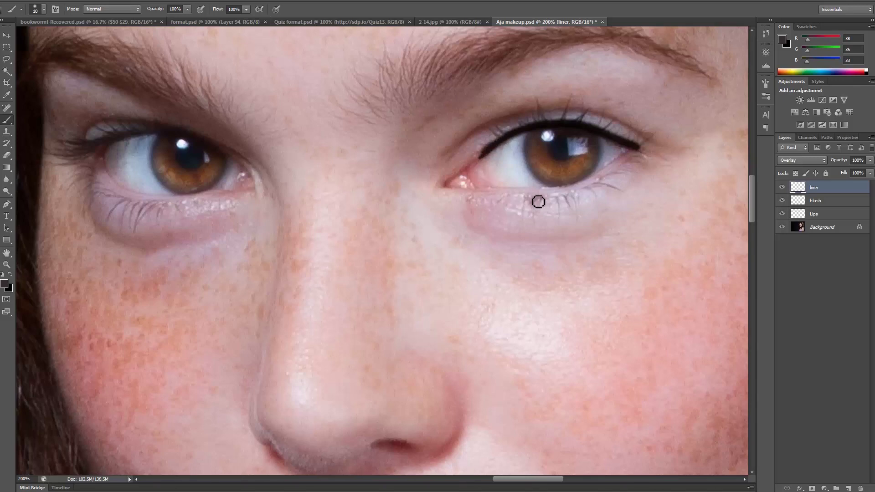
mouse_move(527, 202)
mouse_down()
mouse_move(584, 196)
mouse_move(642, 149)
mouse_up()
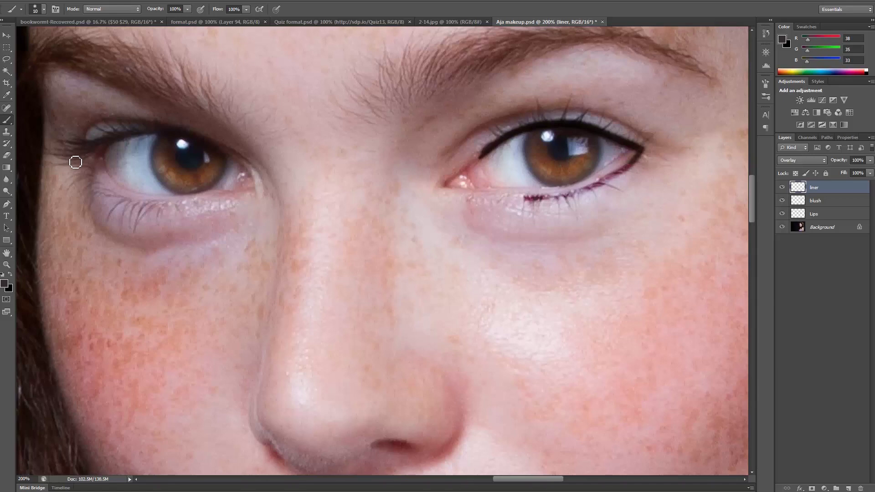
mouse_move(94, 160)
mouse_down()
mouse_move(108, 143)
mouse_move(150, 133)
mouse_move(207, 142)
mouse_up()
mouse_move(96, 155)
mouse_down()
mouse_move(99, 188)
mouse_move(120, 205)
mouse_move(184, 206)
mouse_up()
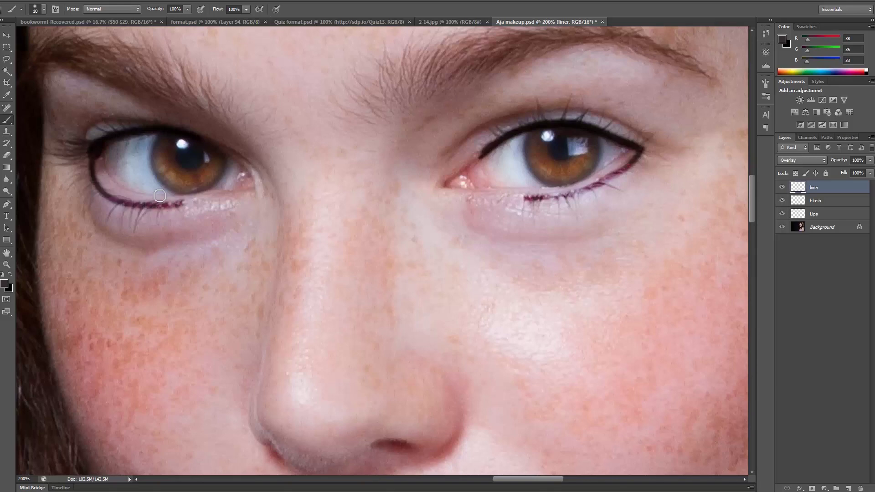
- Soften the eyeliner with a 25 px Eraser at 63% opacity and lower the liner layer's opacity to 38%
click(7, 156)
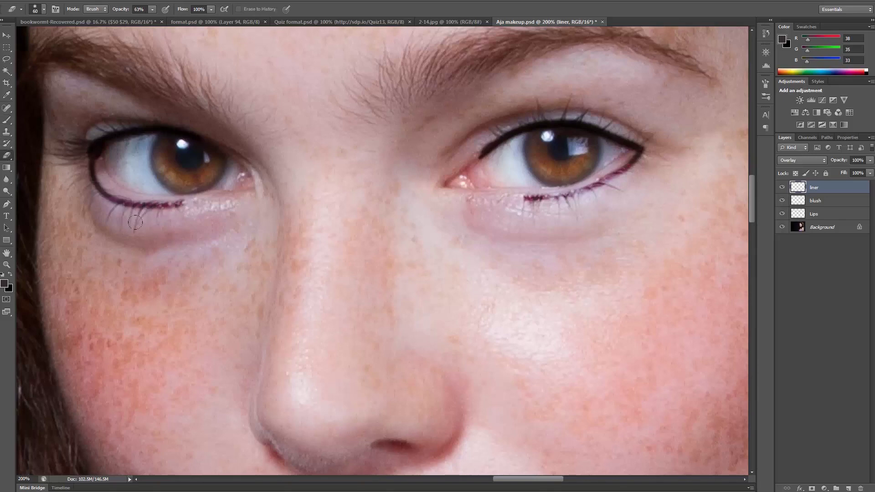
key(bracketleft)
key(bracketleft)
drag(187, 205, 173, 204)
drag(101, 181, 101, 165)
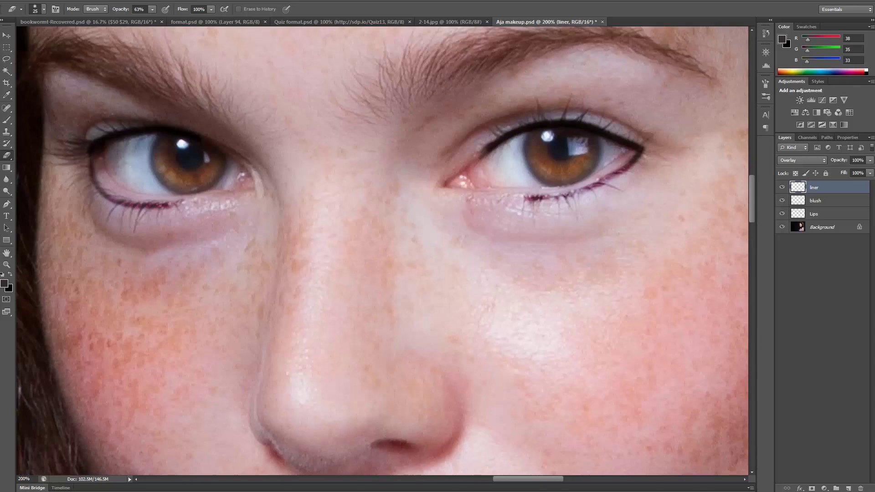
click(870, 161)
drag(841, 171, 840, 170)
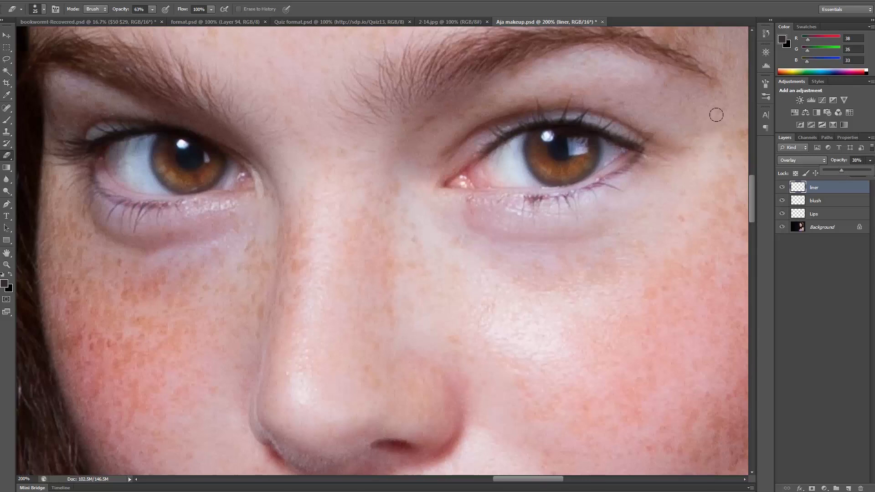
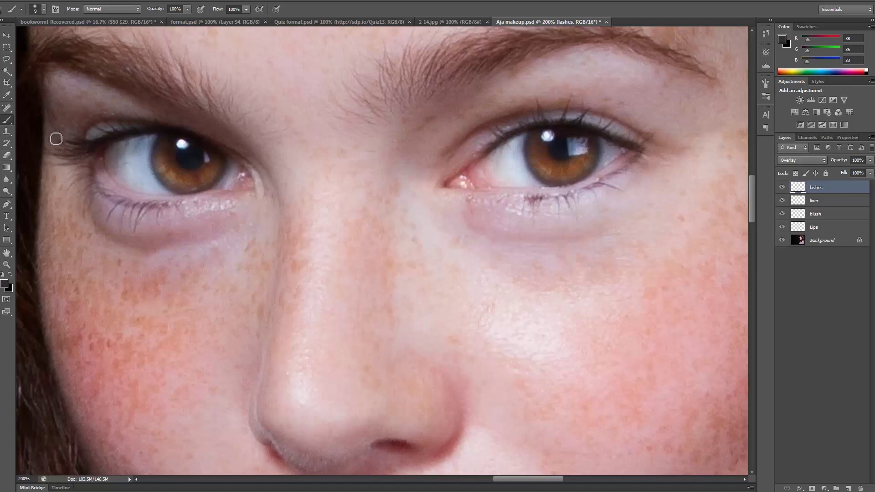
- Reduce the brush to 1 px and paint fine individual eyelashes on the lashes layer
key(bracketleft)
key(bracketleft)
key(bracketleft)
key(bracketleft)
key(bracketleft)
key(bracketleft)
key(bracketleft)
key(bracketleft)
drag(133, 197, 122, 212)
- Soften the painted lashes with the Eraser at 37% opacity and lower the lashes layer's opacity to 84%
click(7, 155)
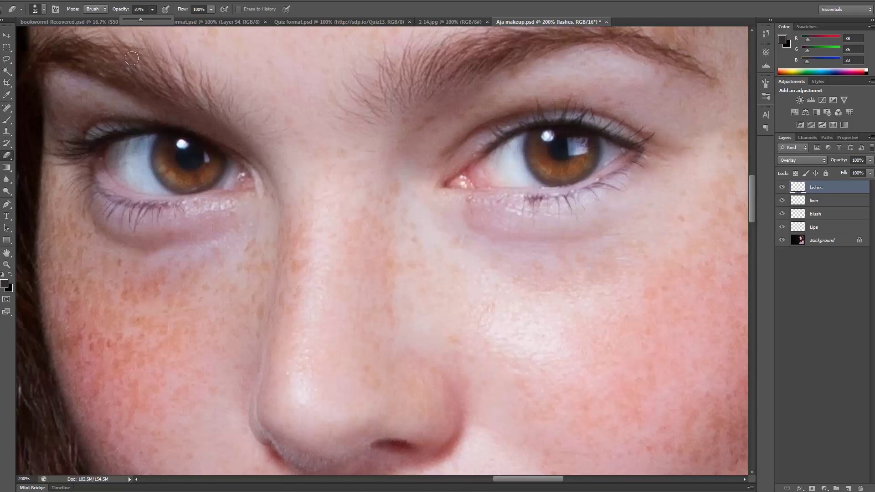
click(55, 145)
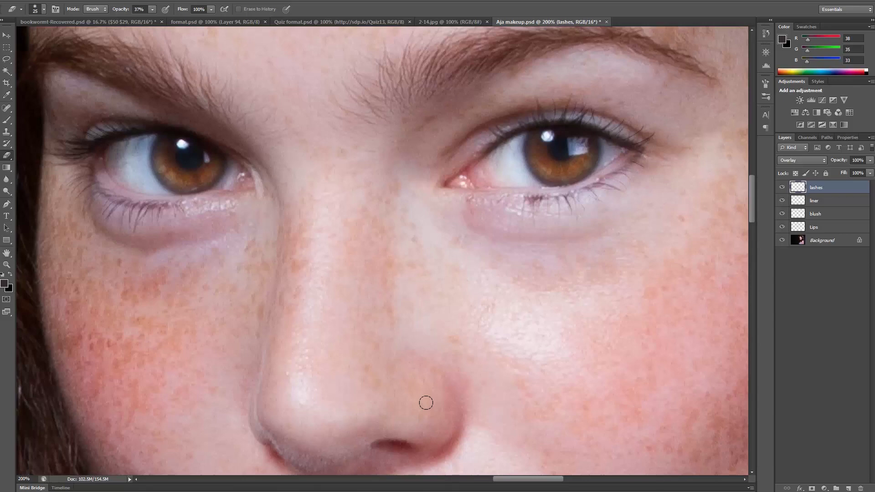
click(871, 160)
drag(869, 173, 864, 174)
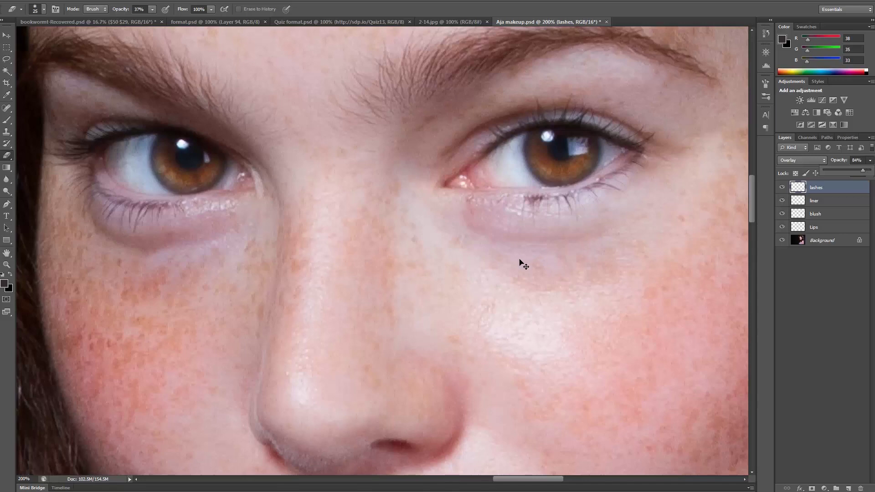
- Add a new layer named shadow above the lashes layer
key(ctrl+minus)
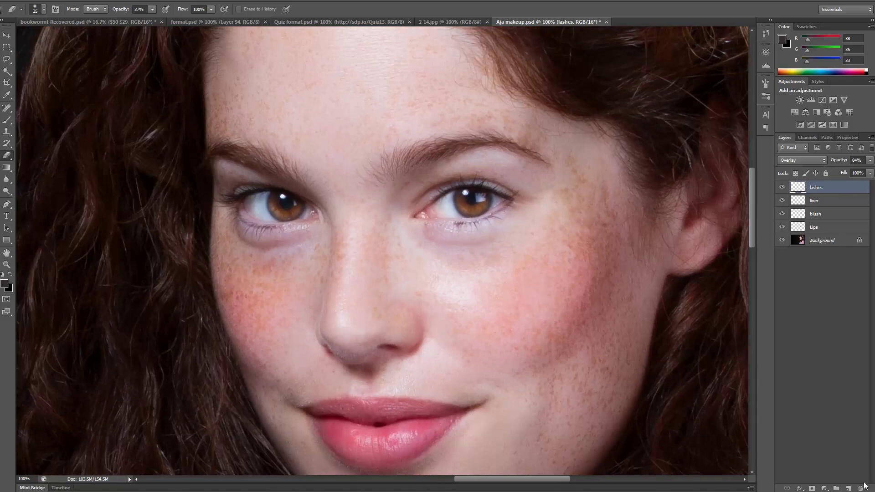
click(849, 488)
double_click(818, 187)
text(sha)
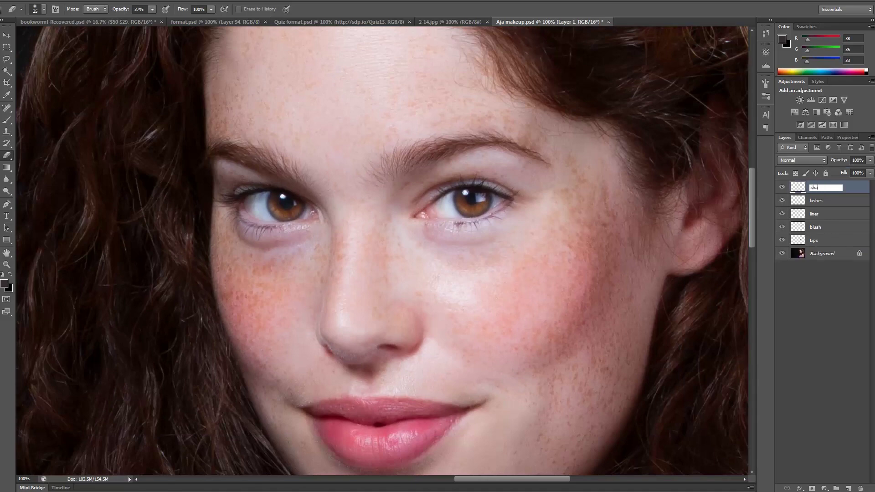
text(dow)
click(4, 284)
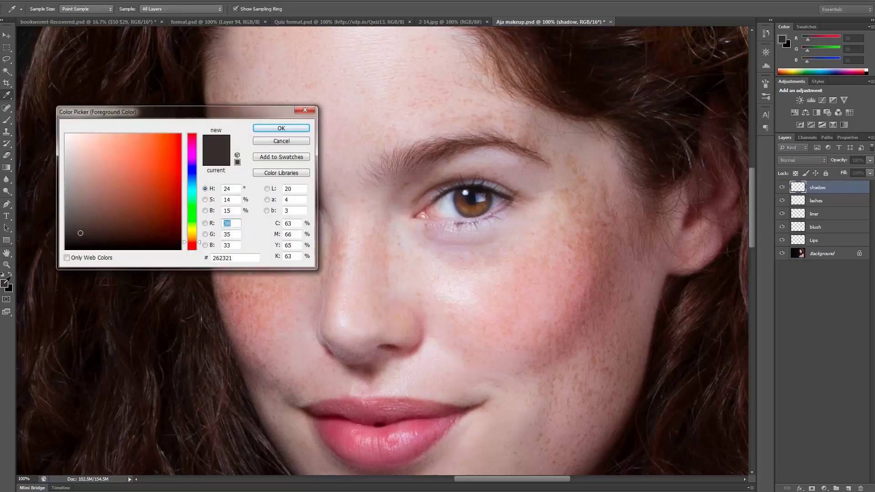
click(281, 128)
key(e)
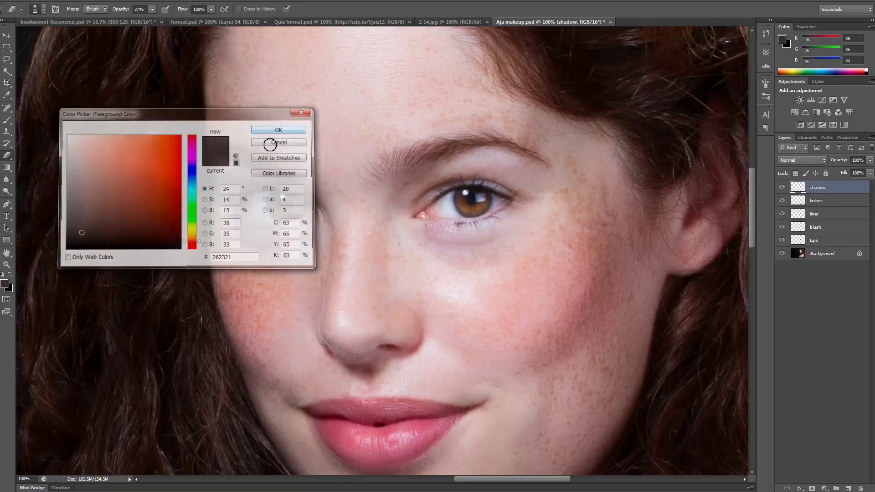
- Set the shadow layer to Overlay and paint dark eyeshadow over the model's left upper lid with a 50 px brush
click(7, 121)
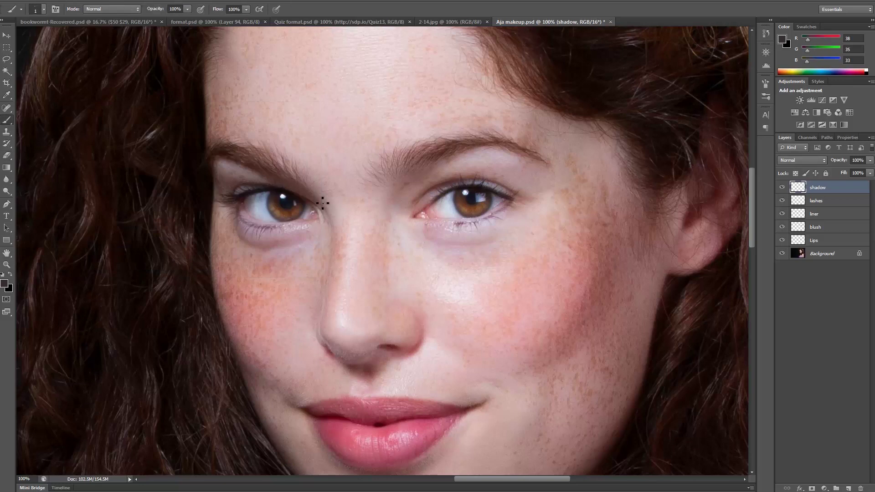
key(bracketright)
key(bracketright)
key(bracketright)
key(bracketright)
key(bracketright)
key(bracketright)
key(bracketright)
key(bracketright)
key(bracketright)
key(bracketright)
key(bracketright)
key(bracketright)
key(bracketright)
key(bracketright)
key(bracketright)
key(bracketright)
key(bracketright)
key(bracketleft)
key(bracketleft)
key(bracketleft)
key(bracketleft)
click(823, 158)
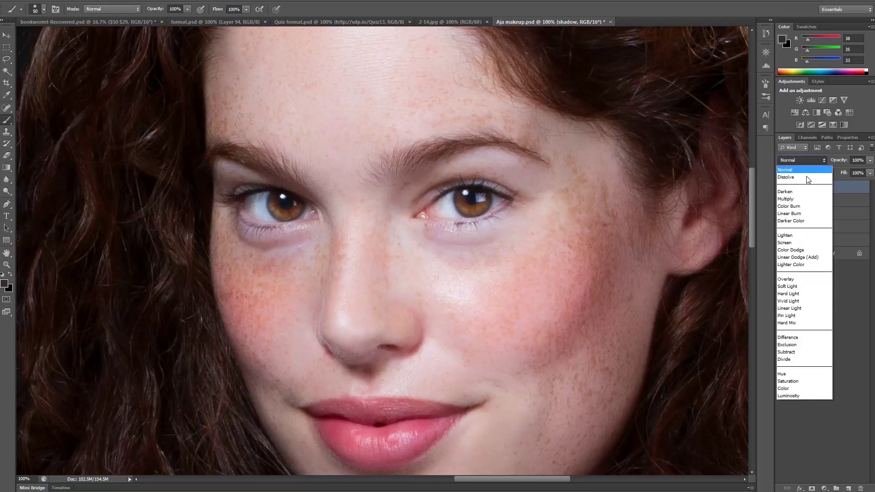
click(786, 278)
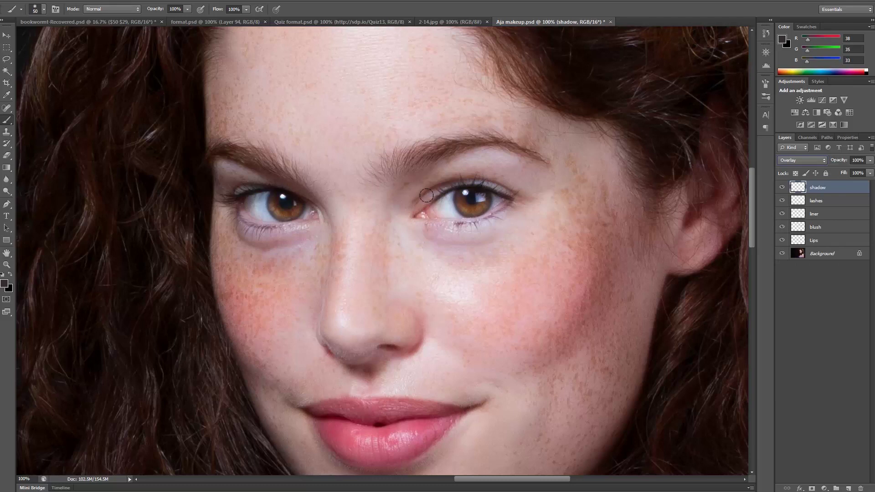
mouse_move(441, 183)
mouse_down()
mouse_move(487, 177)
mouse_move(429, 192)
mouse_move(483, 178)
mouse_move(513, 188)
mouse_move(520, 178)
mouse_move(484, 170)
mouse_move(466, 173)
mouse_move(496, 171)
mouse_move(514, 185)
mouse_up()
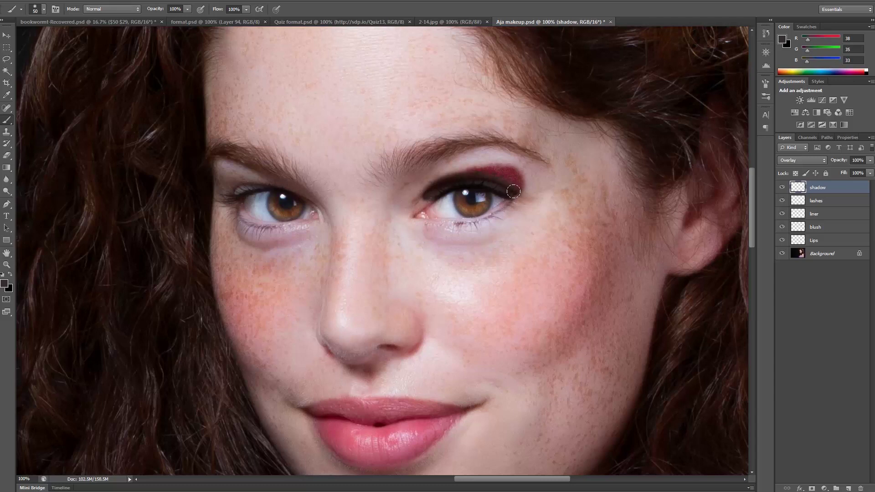
- Try extending the eyeshadow toward the temple and the inner eye corner, and undo those strokes
mouse_move(517, 191)
mouse_down()
mouse_move(536, 168)
mouse_move(516, 168)
mouse_move(540, 187)
mouse_move(525, 179)
mouse_move(514, 187)
mouse_move(538, 192)
mouse_move(533, 181)
mouse_move(544, 193)
mouse_move(565, 192)
mouse_move(559, 172)
mouse_move(552, 189)
mouse_move(485, 167)
mouse_move(403, 195)
mouse_move(419, 187)
mouse_move(414, 174)
mouse_move(405, 203)
mouse_up()
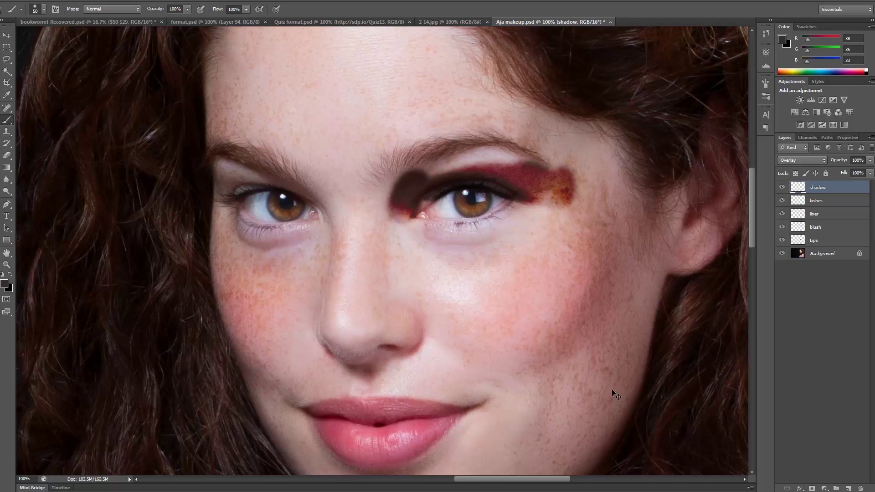
key(ctrl+alt+z)
key(ctrl+alt+z)
key(ctrl+alt+z)
- Paint eyeshadow around the outer corner and lower lashes of the model's left eye, and on both lids of the right eye
mouse_move(513, 176)
mouse_down()
mouse_move(483, 167)
mouse_move(446, 182)
mouse_move(410, 212)
mouse_move(462, 226)
mouse_move(452, 226)
mouse_move(490, 221)
mouse_move(528, 202)
mouse_up()
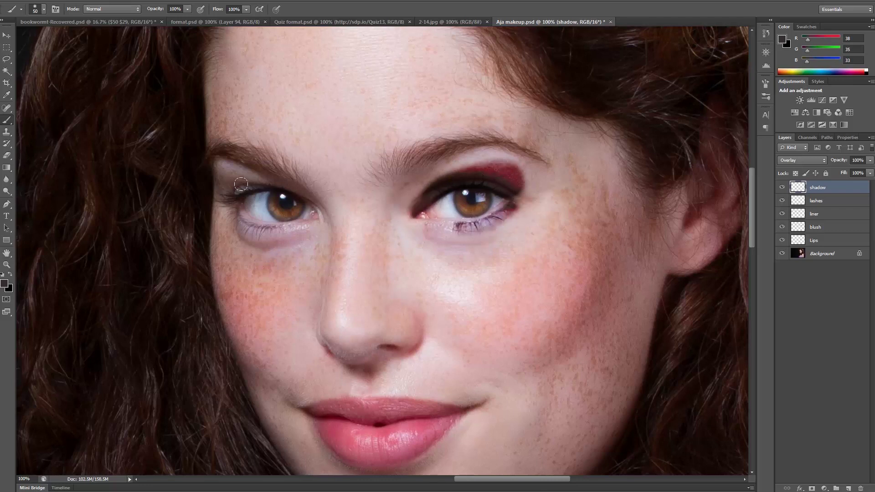
mouse_move(262, 184)
mouse_down()
mouse_move(230, 199)
mouse_move(219, 180)
mouse_move(274, 187)
mouse_up()
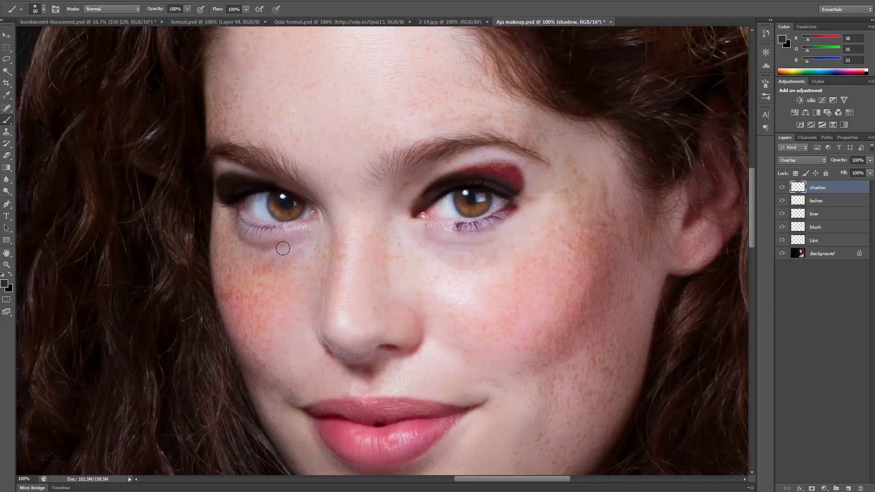
mouse_move(231, 206)
mouse_down()
mouse_move(241, 221)
mouse_move(279, 227)
mouse_up()
- Soften the eyeshadow edges around both eyes with a 60 px Eraser at 62% opacity
click(7, 155)
key(bracketright)
key(bracketright)
key(bracketright)
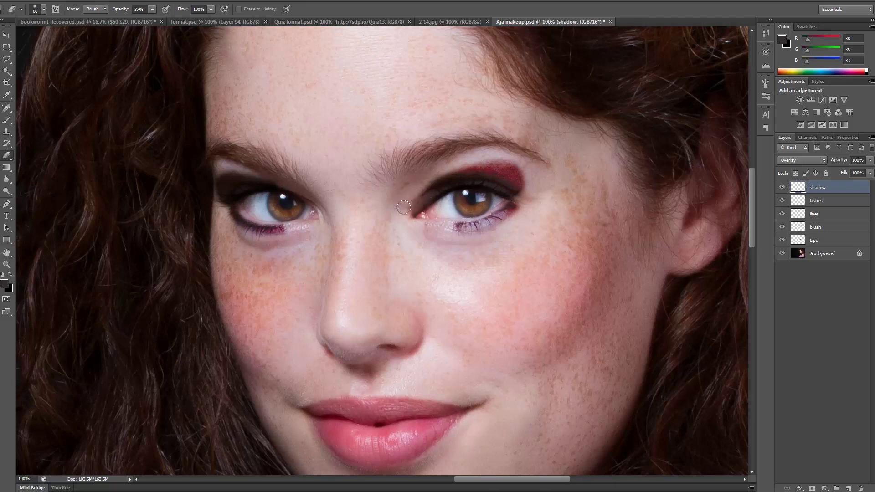
click(152, 9)
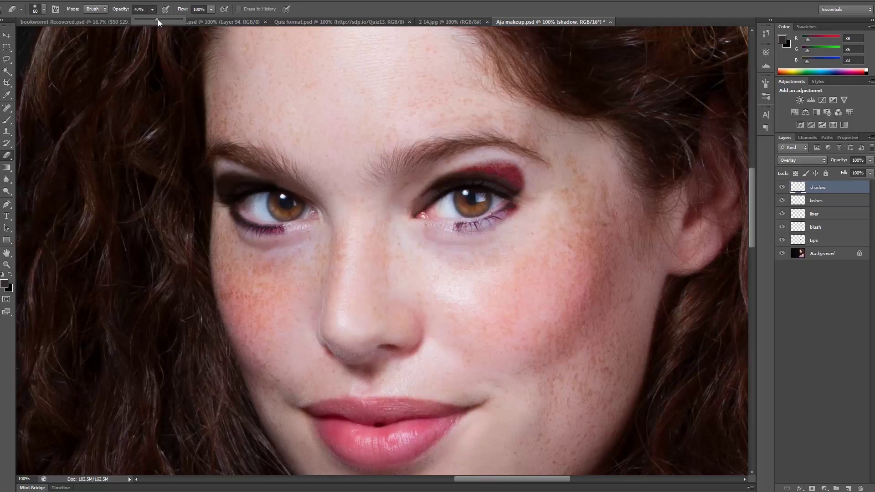
click(407, 213)
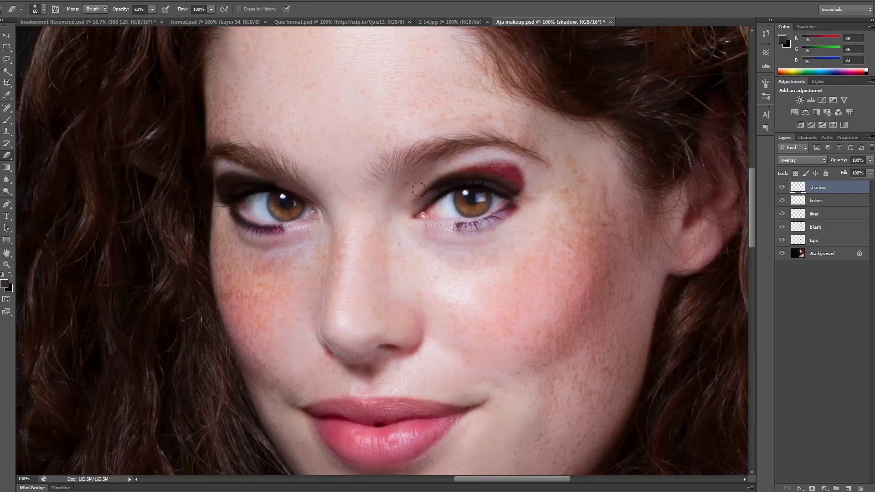
mouse_move(451, 158)
mouse_down()
mouse_move(499, 153)
mouse_move(531, 173)
mouse_move(520, 205)
mouse_move(493, 234)
mouse_move(506, 221)
mouse_move(461, 233)
mouse_up()
mouse_move(278, 240)
mouse_down()
mouse_move(269, 240)
mouse_move(278, 234)
mouse_up()
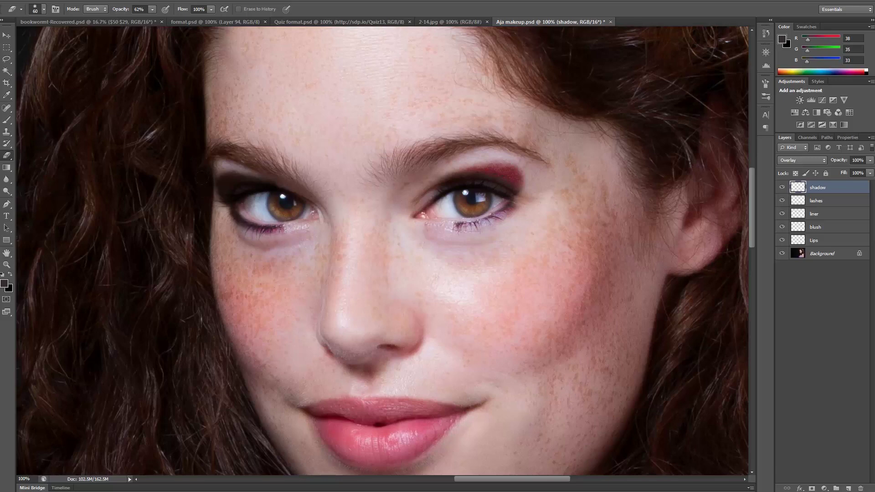
drag(266, 168, 277, 197)
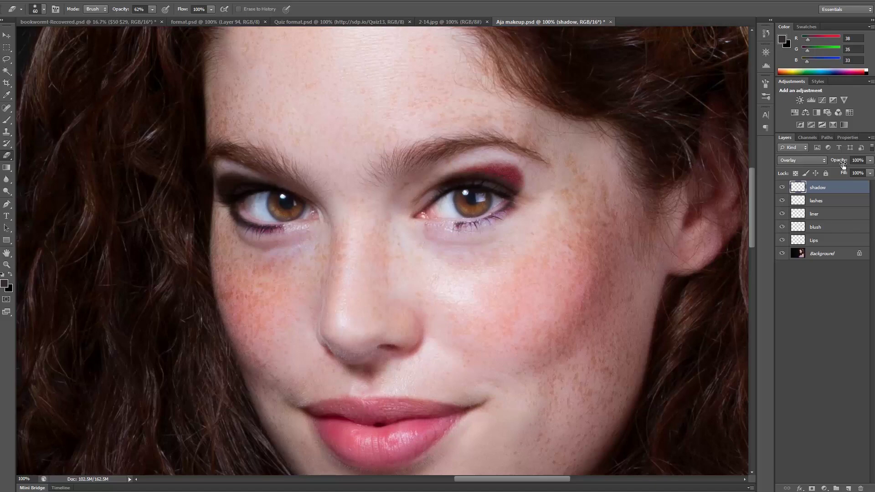
- Lower the shadow layer's opacity to 29%
click(871, 161)
drag(868, 173, 835, 171)
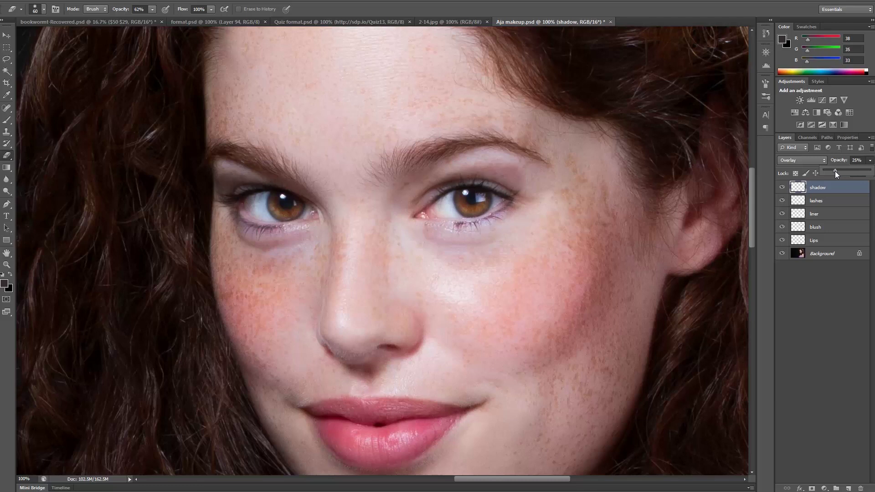
drag(832, 171, 837, 170)
- Add a new layer named eyebrows above the shadow layer
key(ctrl+minus)
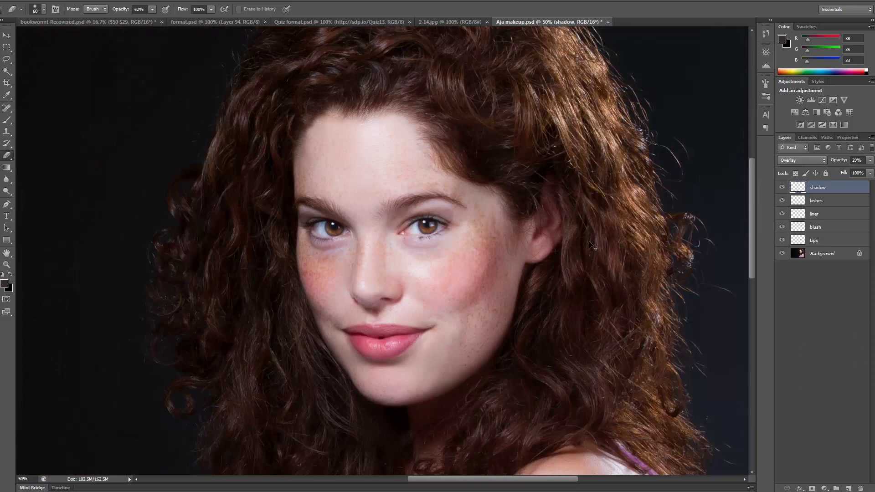
key(ctrl+plus)
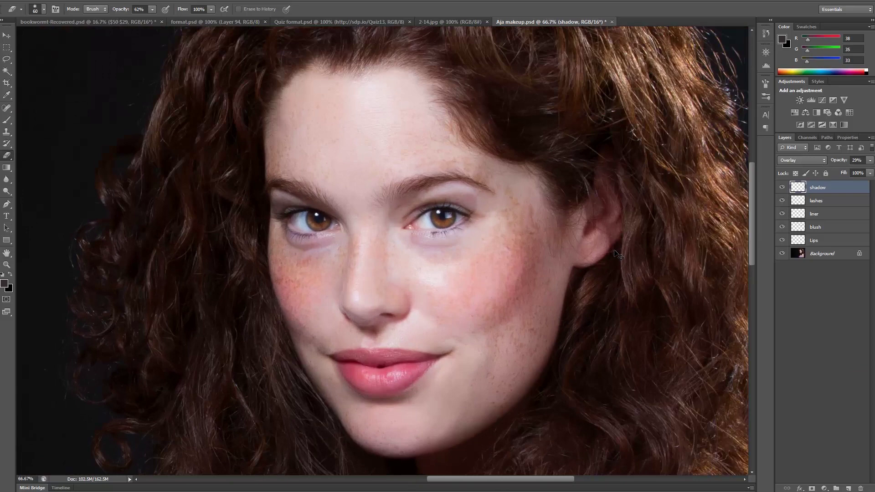
click(848, 488)
double_click(816, 188)
text(eyebrows)
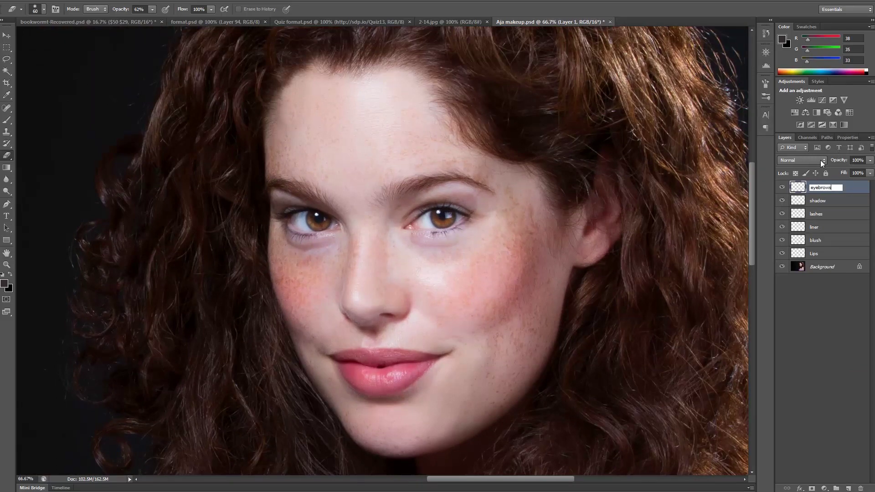
- Confirm the eyebrows layer name and set the layer's blend mode to Overlay
key(Return)
click(821, 160)
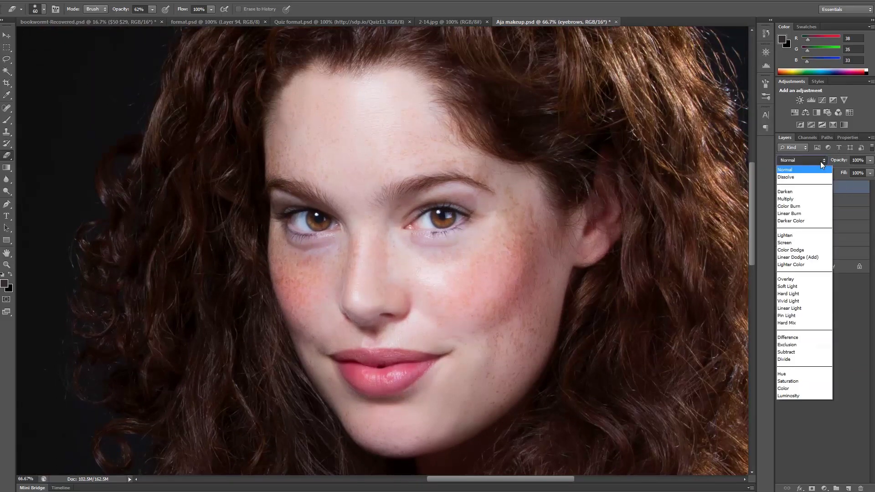
click(789, 279)
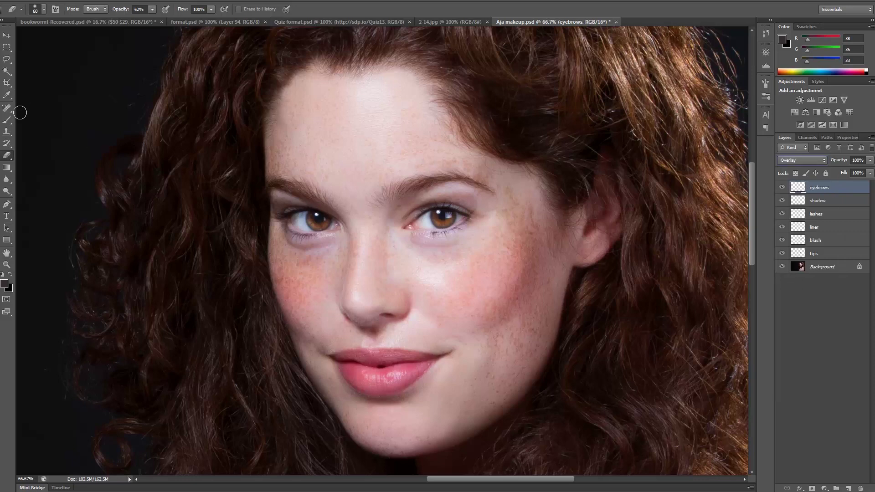
- Sample a dark brown from the brow above the model's left eye as the brush colour, RGB 63, 48, 39
click(7, 120)
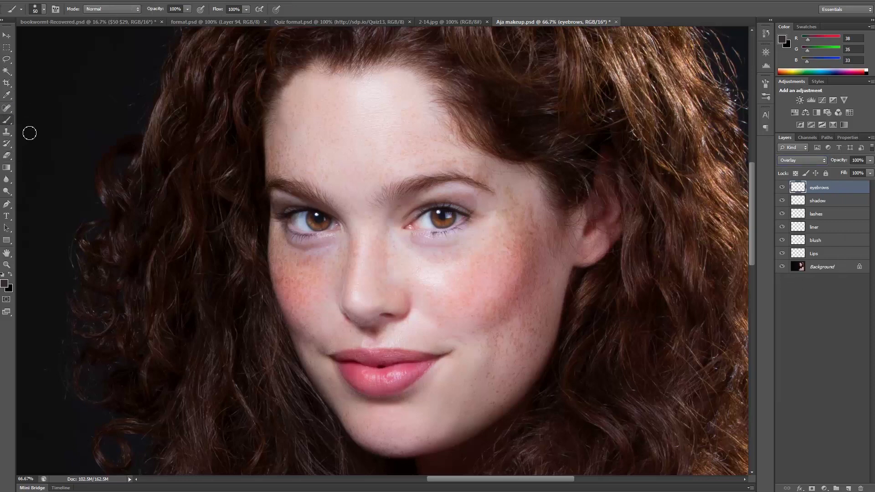
click(5, 284)
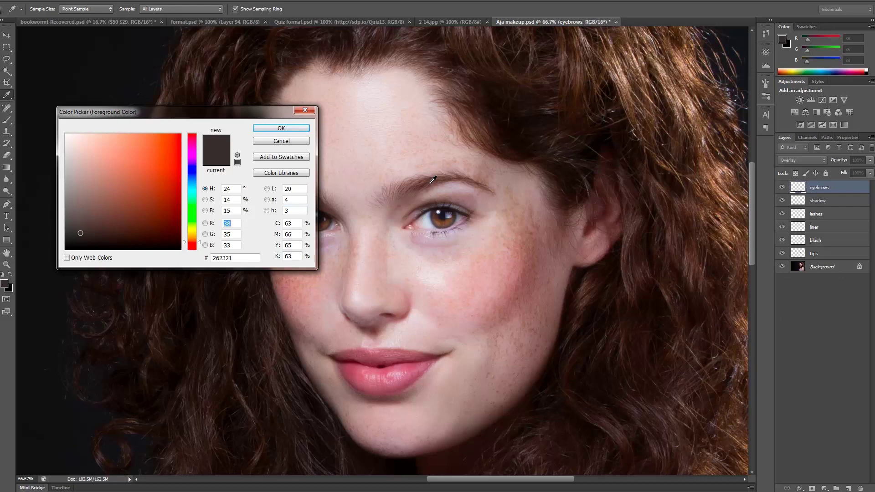
click(539, 104)
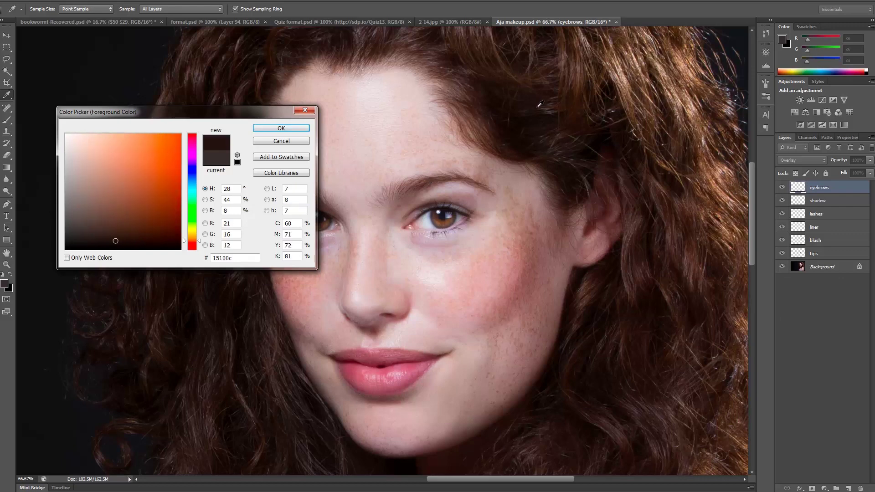
click(523, 107)
click(502, 52)
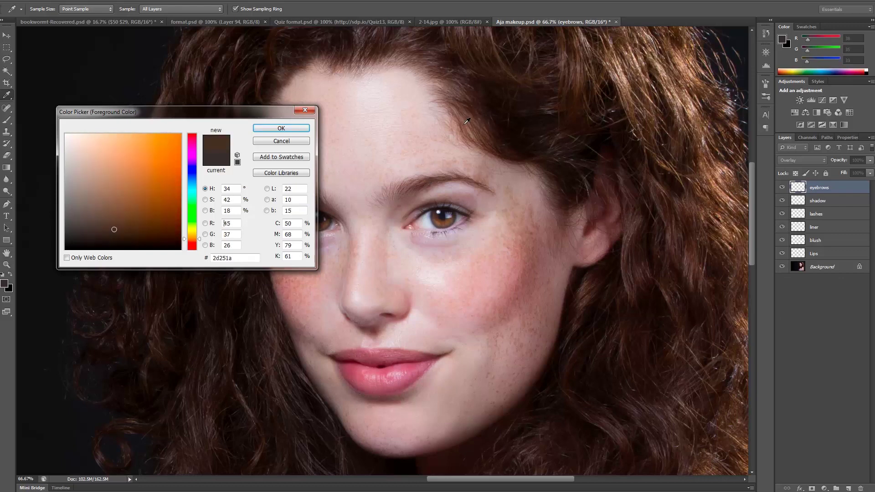
click(426, 177)
click(436, 177)
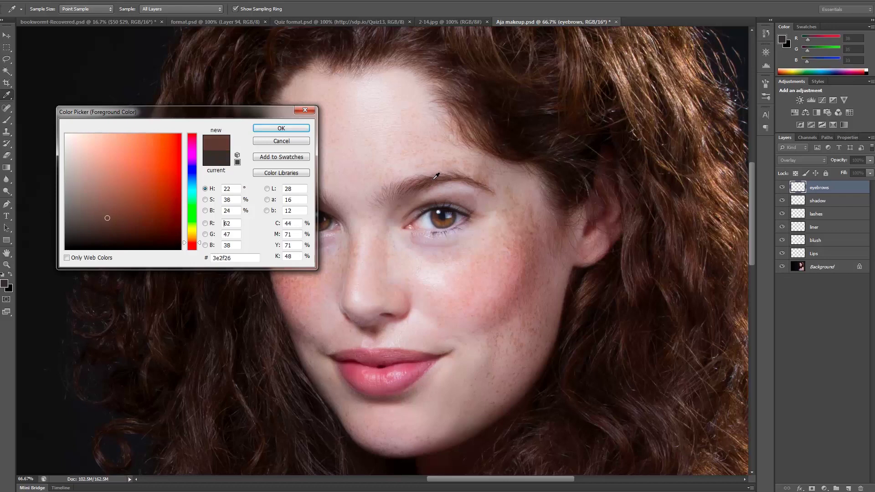
click(281, 128)
key(b)
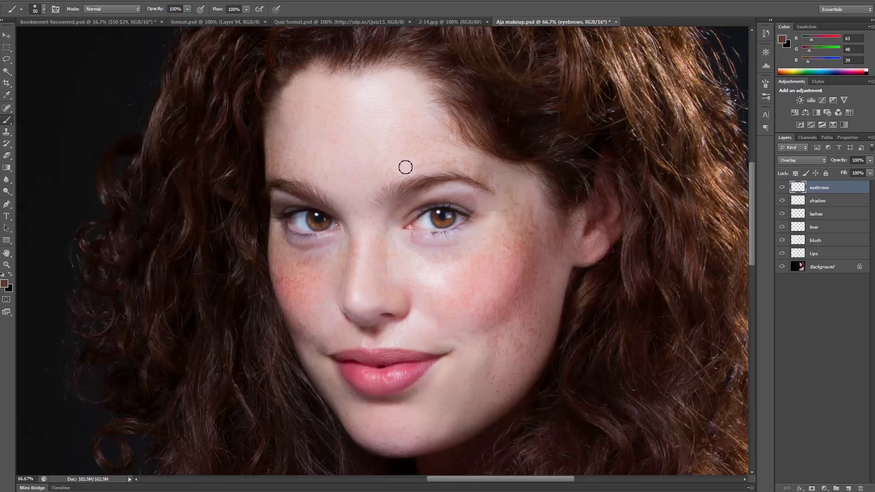
drag(868, 162, 864, 174)
key(Escape)
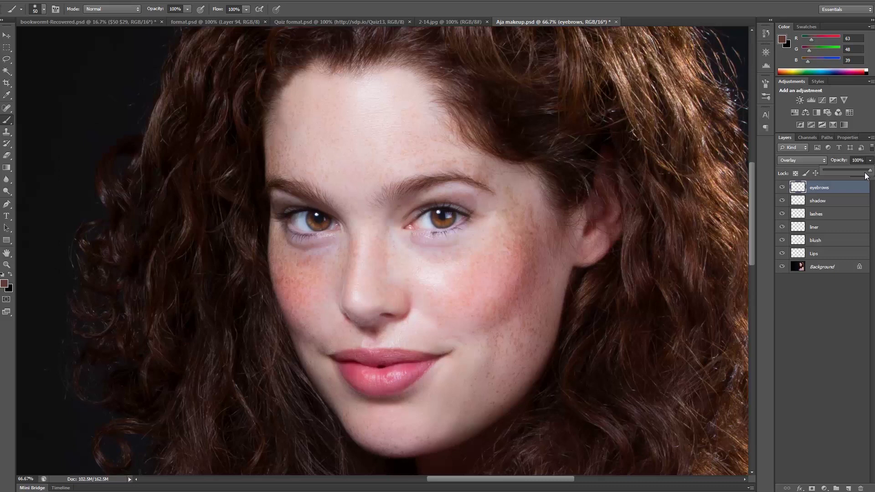
mouse_move(394, 197)
mouse_down()
mouse_move(453, 179)
mouse_move(472, 179)
mouse_up()
key(ctrl+z)
- Lower the eyebrows layer's opacity to 55% and paint along both eyebrows with a 50 px brush
drag(870, 161, 865, 173)
click(400, 196)
mouse_move(400, 196)
mouse_down()
mouse_move(451, 178)
mouse_move(477, 181)
mouse_move(474, 195)
mouse_up()
mouse_move(413, 194)
mouse_down()
mouse_move(397, 186)
mouse_move(389, 195)
mouse_move(403, 198)
mouse_move(409, 185)
mouse_move(446, 178)
mouse_move(479, 181)
mouse_up()
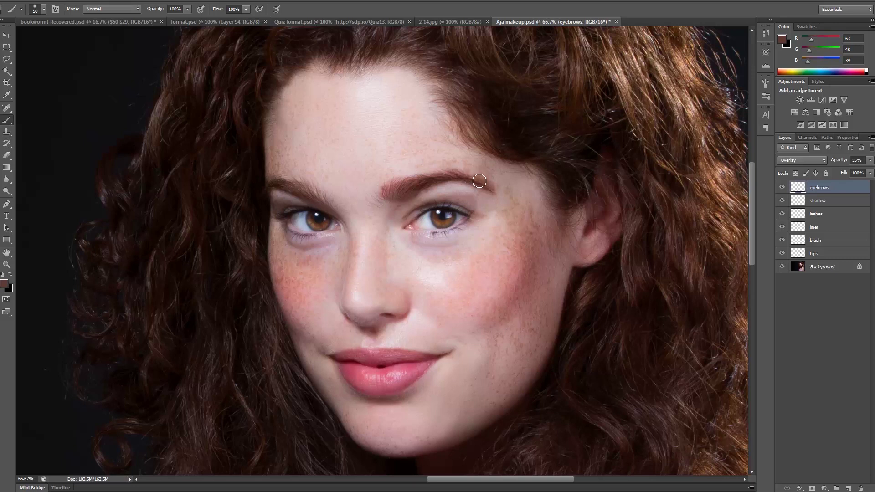
mouse_move(312, 189)
mouse_down()
mouse_move(274, 187)
mouse_move(334, 192)
mouse_up()
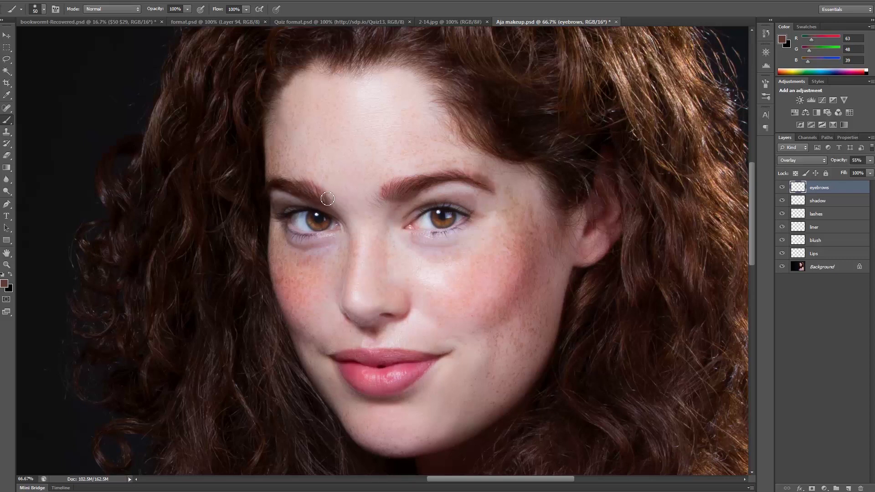
- Soften the painted brow edges with a 60 px Eraser at 62% opacity and lower the eyebrows layer's opacity to 29%
click(7, 157)
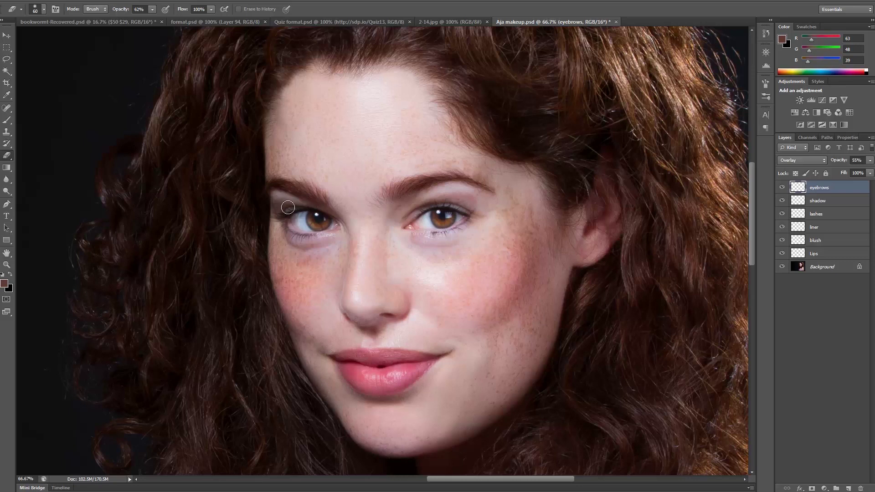
click(869, 162)
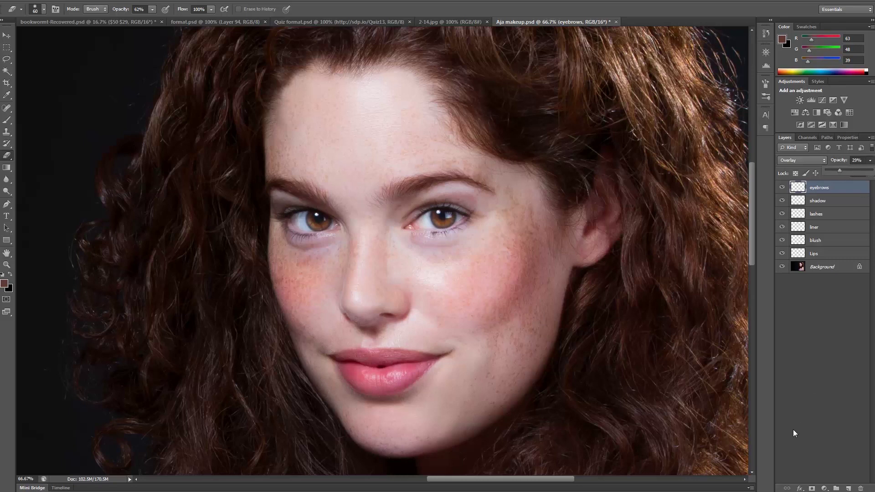
click(765, 387)
- Reduce the eyebrows layer's opacity further to 20%, judging it on the wider portrait
key(ctrl+minus)
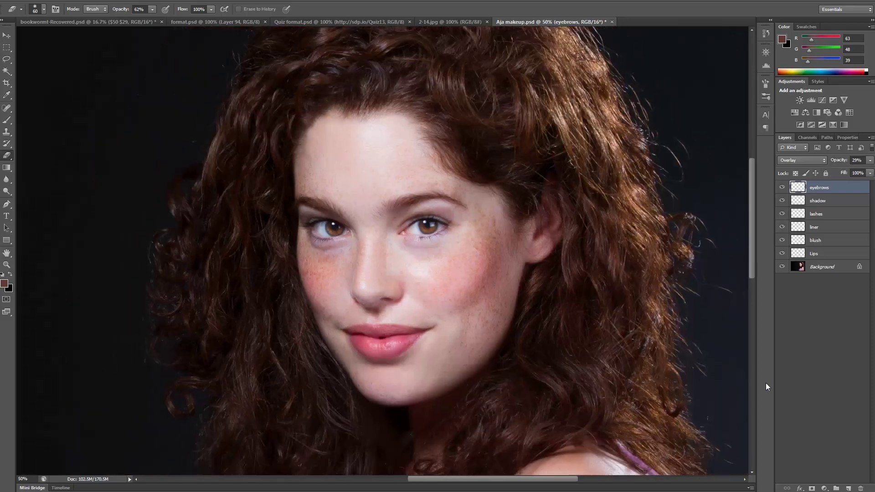
key(ctrl+minus)
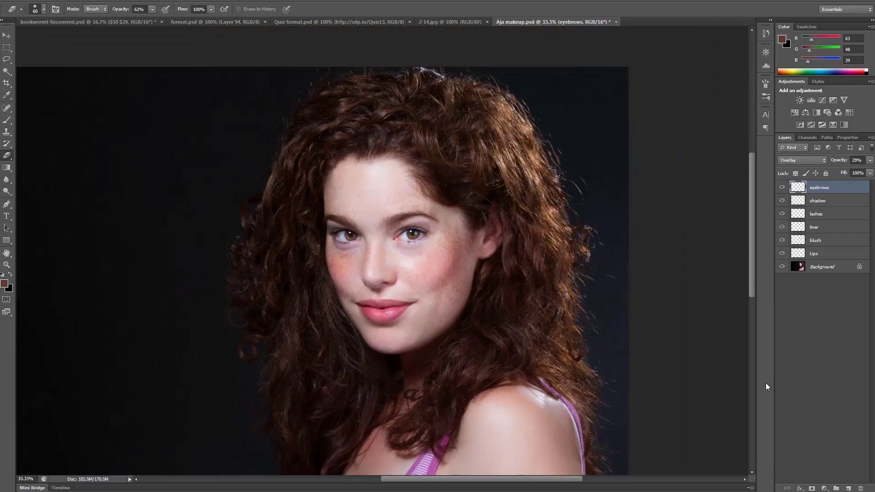
click(870, 161)
- Fine-tune the opacity of the shadow, lashes and liner layers, with shadow at 29% and lashes at 75%
click(832, 202)
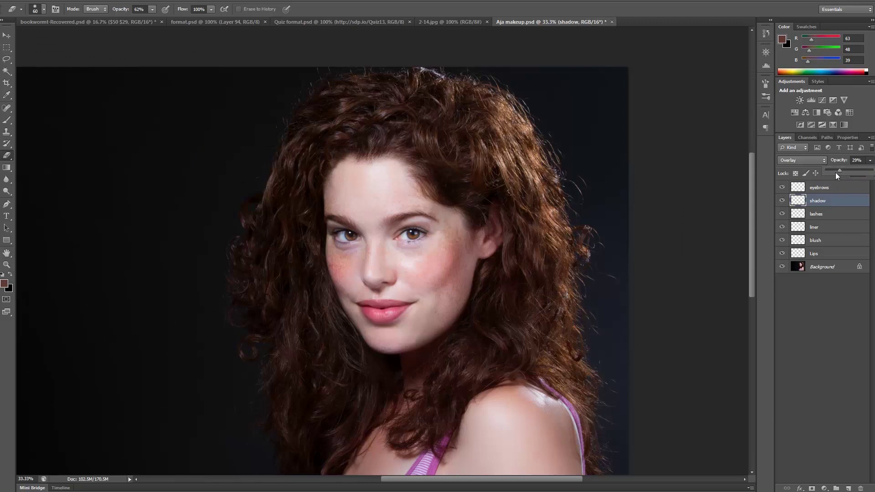
click(829, 215)
drag(871, 164, 861, 174)
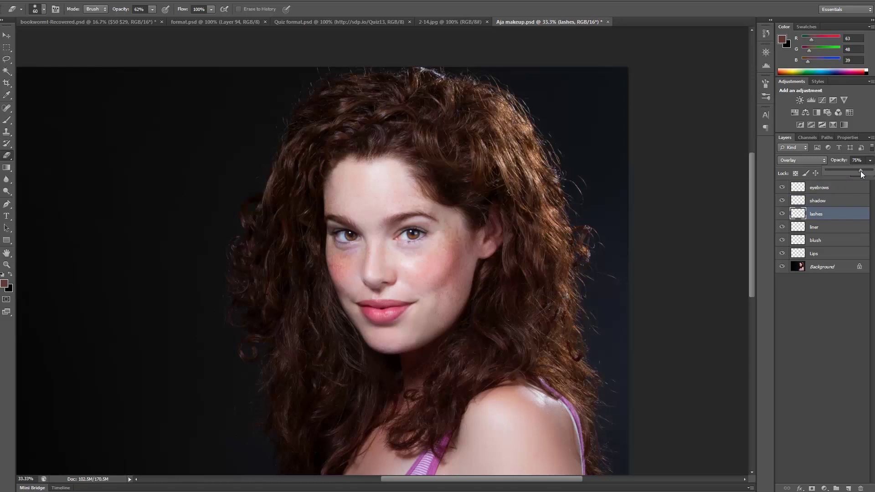
click(823, 226)
click(868, 162)
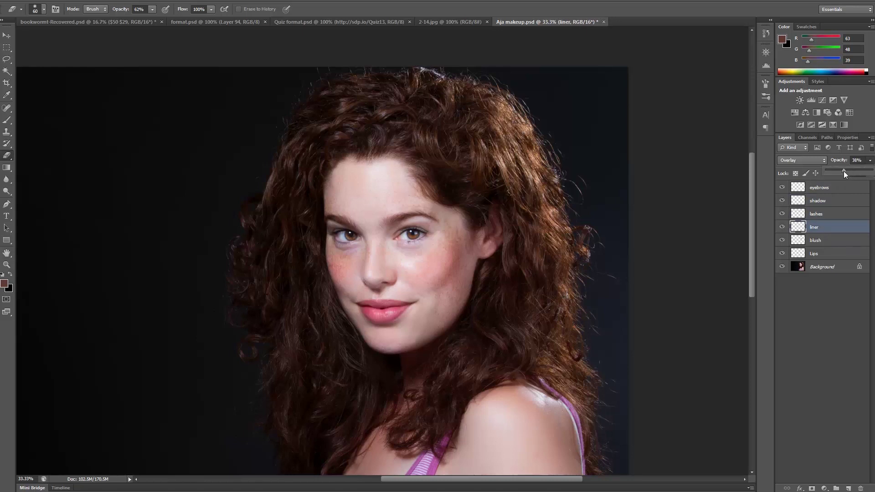
- Fine-tune the blush layer's opacity and set the Lips layer's opacity to 20%
click(827, 240)
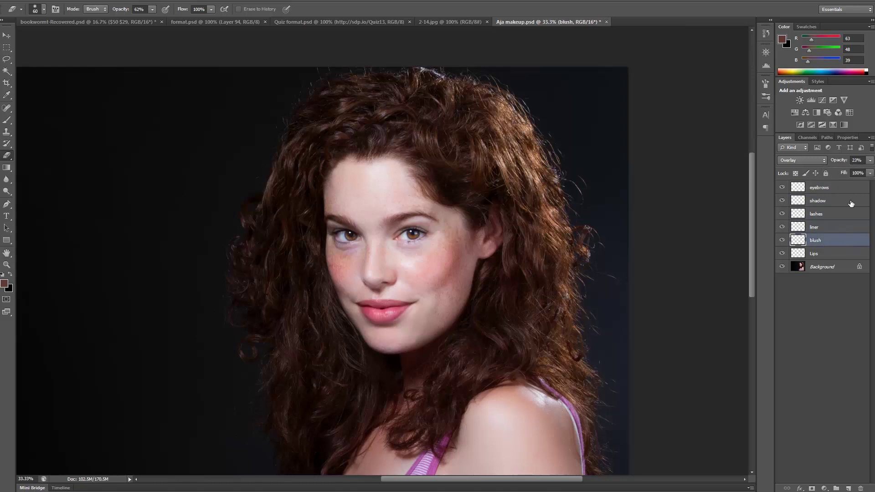
click(870, 161)
drag(834, 173, 833, 172)
click(828, 255)
click(869, 162)
drag(836, 171, 834, 171)
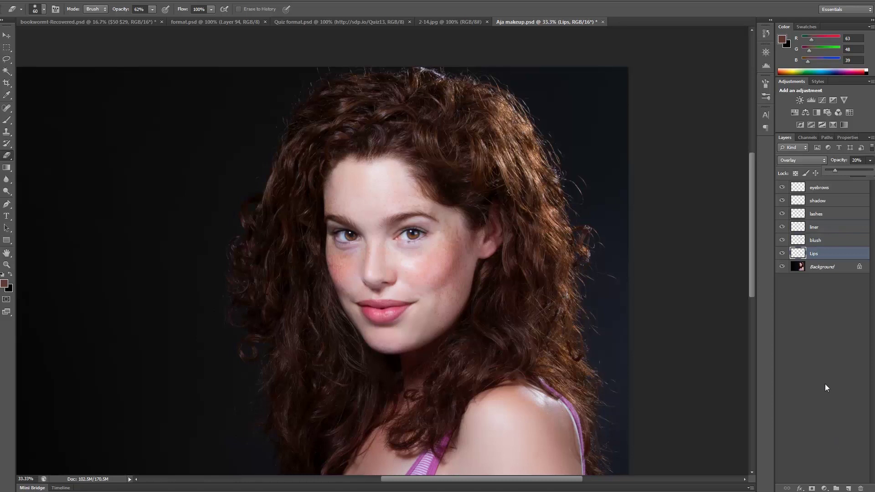
- With the eyebrows layer active, outline the iris of the model's right eye with the Lasso tool
click(840, 188)
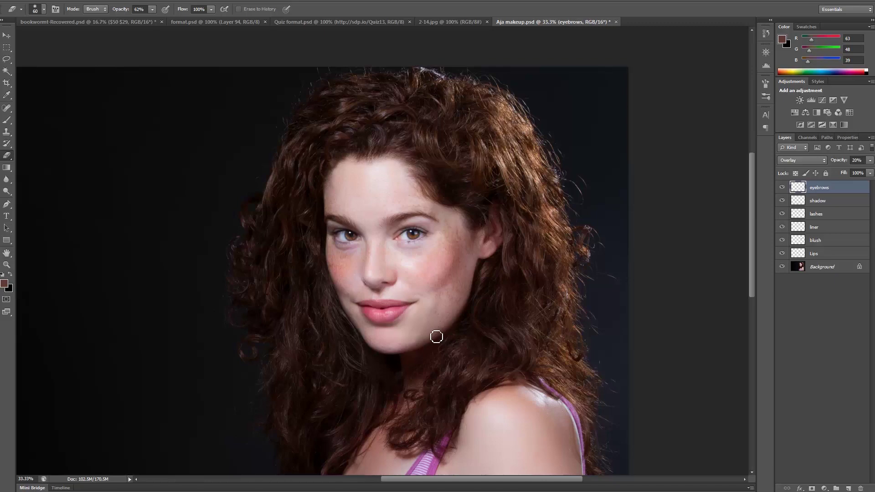
key(ctrl+plus)
key(ctrl+plus)
key(ctrl+plus)
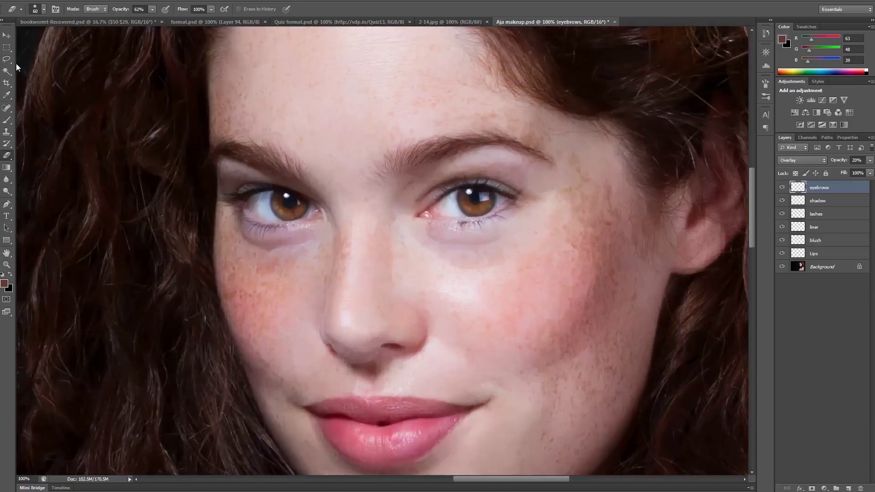
click(6, 61)
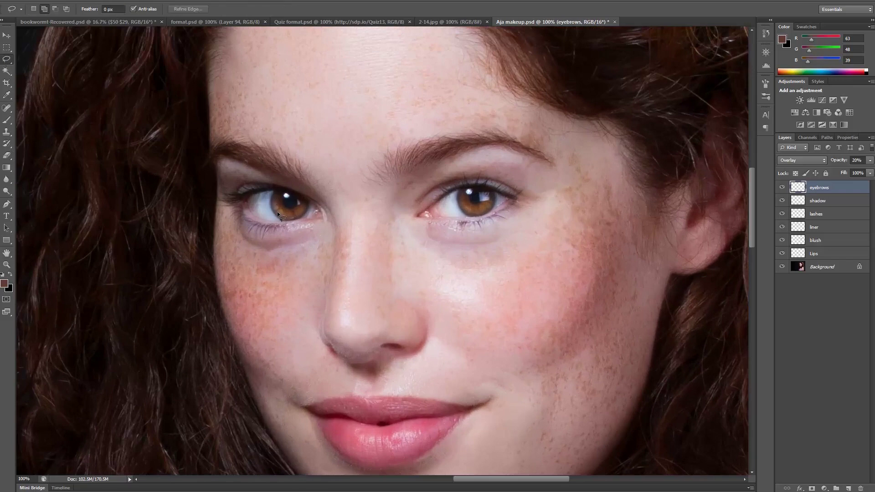
key(ctrl+plus)
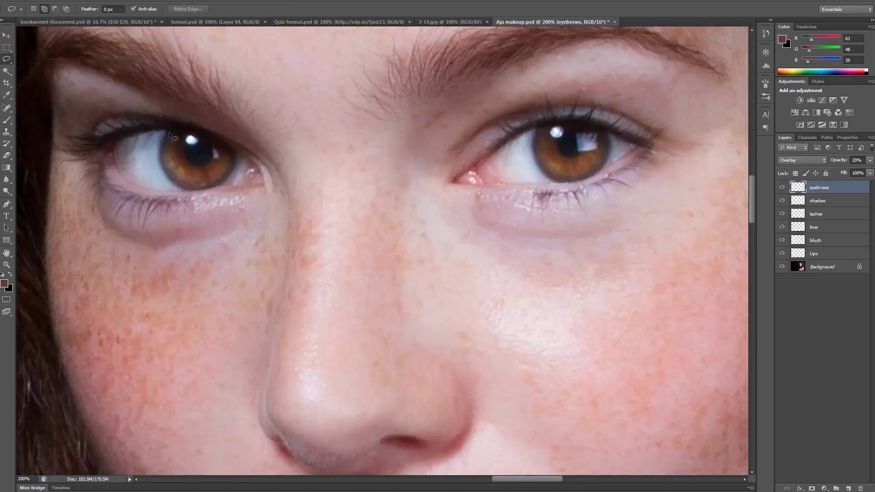
drag(169, 133, 164, 164)
drag(203, 188, 215, 185)
mouse_move(234, 152)
mouse_down()
mouse_move(207, 132)
mouse_move(170, 135)
mouse_up()
- Add the iris of the model's left eye to the lasso selection and subtract its bright reflection
click(44, 10)
drag(541, 166, 589, 176)
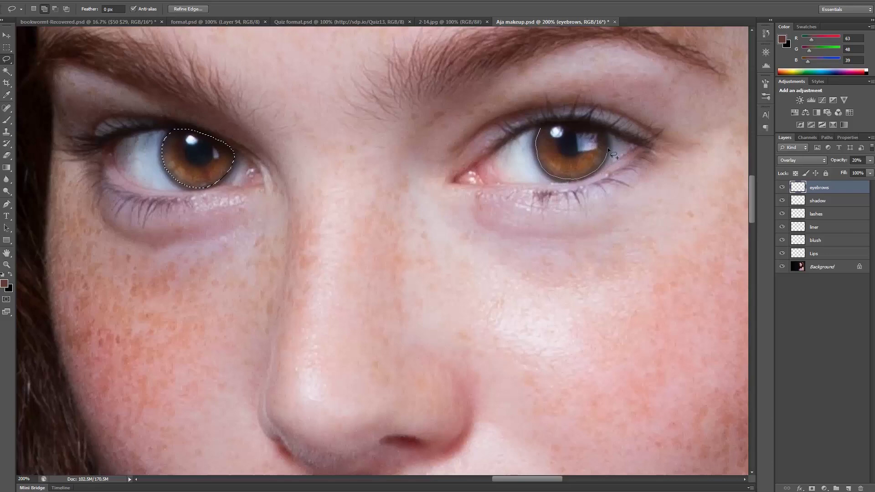
drag(588, 125, 542, 136)
click(55, 9)
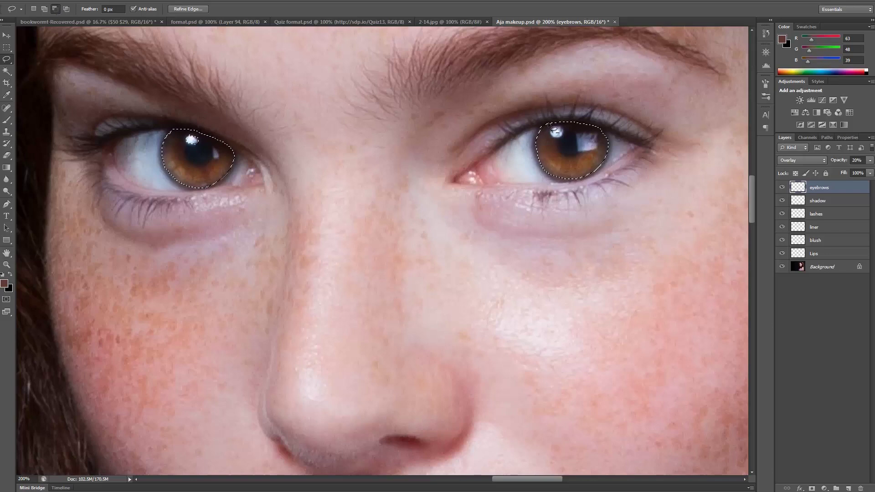
mouse_move(557, 129)
mouse_down()
mouse_move(550, 139)
mouse_move(562, 145)
mouse_move(557, 127)
mouse_move(577, 152)
mouse_move(595, 148)
mouse_move(595, 135)
mouse_move(577, 135)
mouse_up()
- Add a Hue/Saturation adjustment layer for the selected irises and raise the hue until they turn green
click(794, 113)
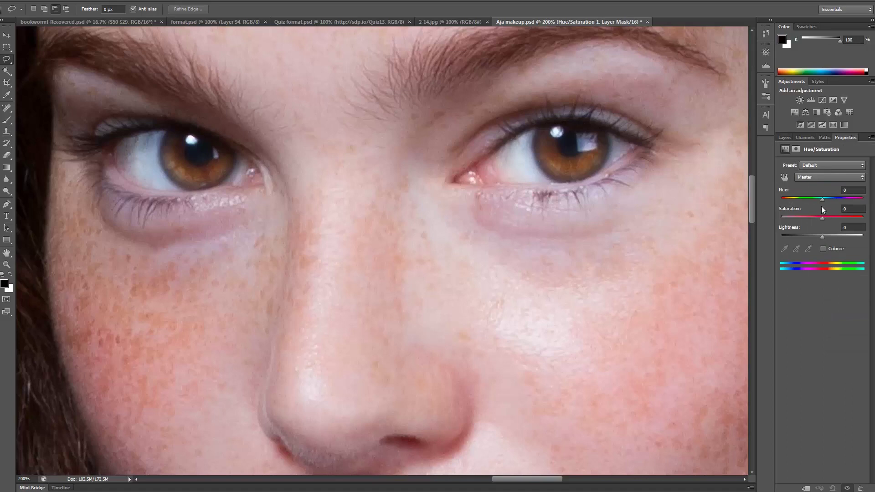
mouse_move(822, 199)
mouse_down()
mouse_move(848, 202)
mouse_move(787, 201)
mouse_move(830, 202)
mouse_up()
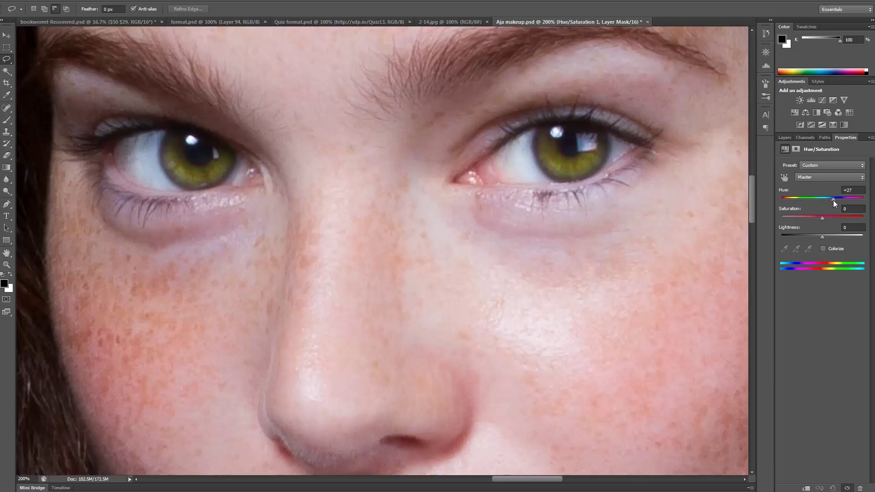
drag(833, 201, 838, 199)
- Refine the Hue/Saturation layer mask by painting black over the reflection in the model's left eye with a 9 px brush
click(784, 137)
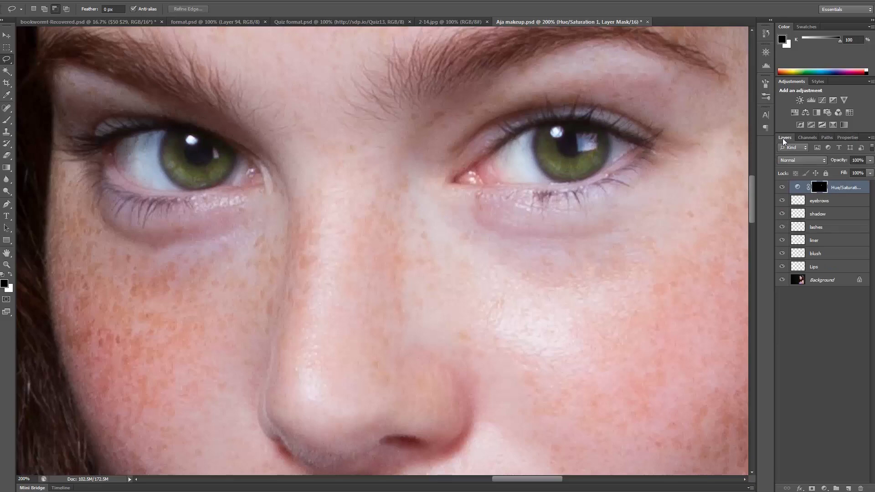
double_click(818, 188)
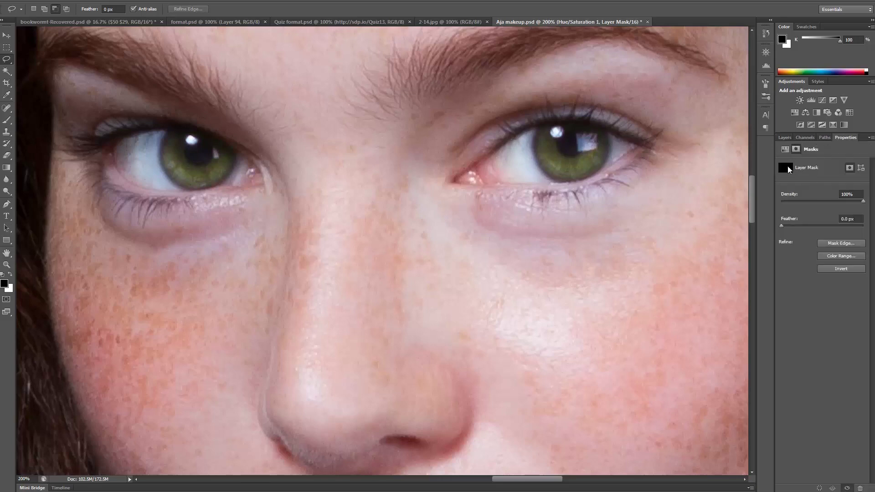
click(10, 274)
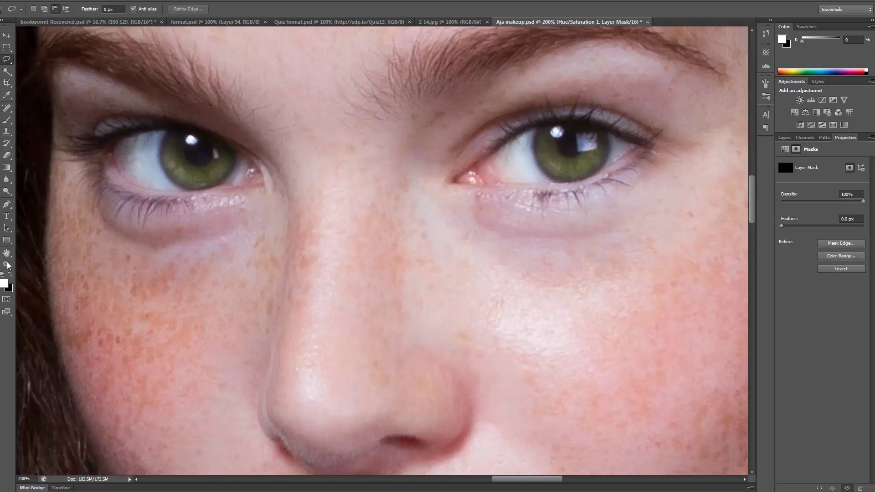
click(7, 120)
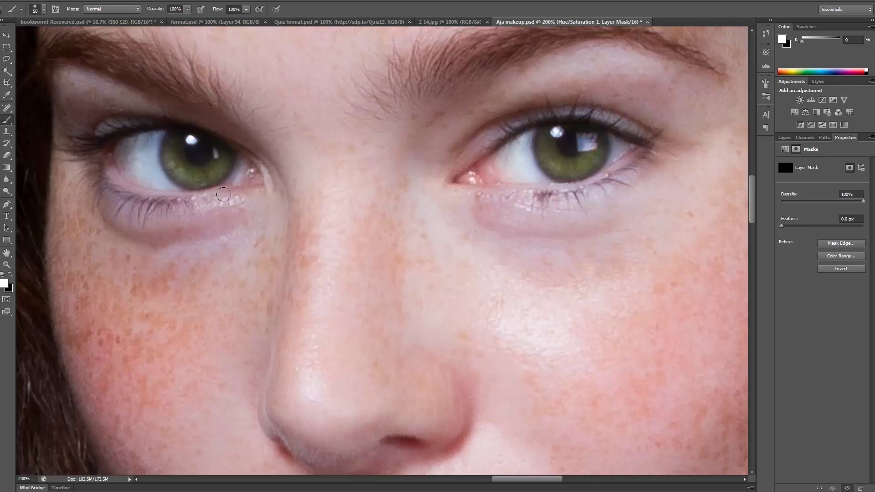
key(bracketleft)
key(bracketleft)
key(bracketleft)
key(bracketleft)
click(10, 273)
mouse_move(594, 142)
mouse_down()
mouse_move(586, 136)
mouse_move(600, 146)
mouse_up()
click(10, 276)
key(ctrl+minus)
key(ctrl+minus)
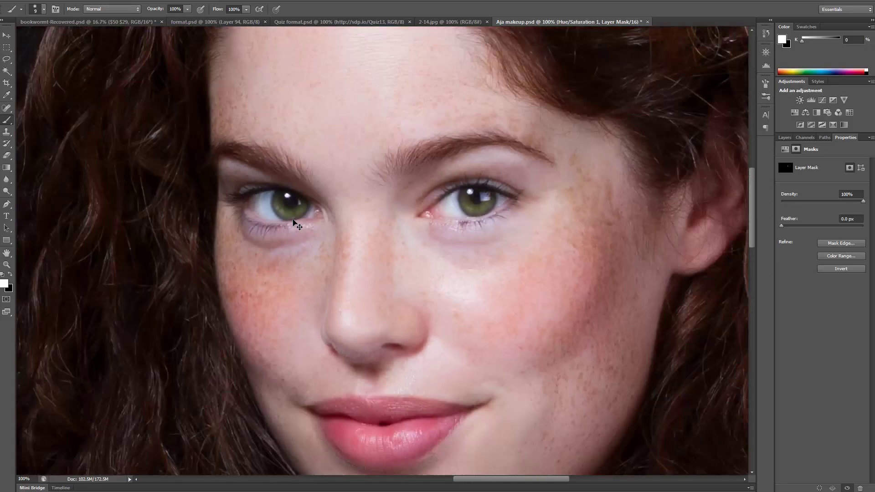
key(ctrl+minus)
key(ctrl+minus)
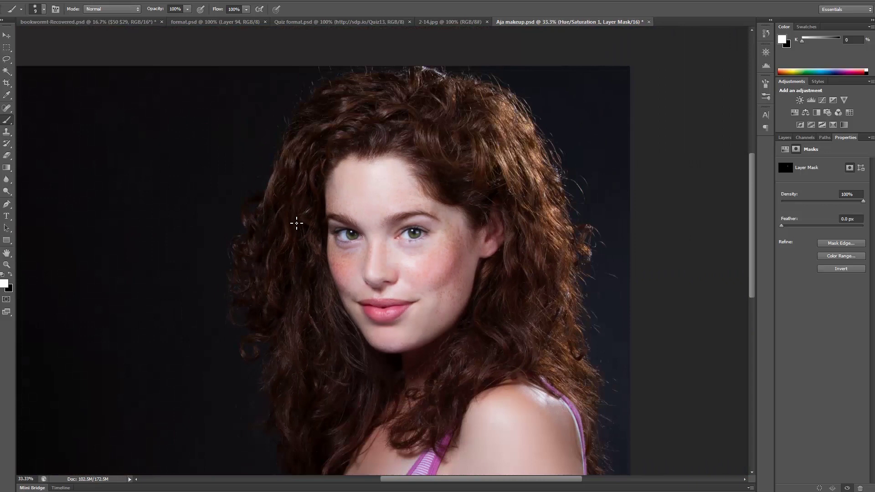
key(ctrl+minus)
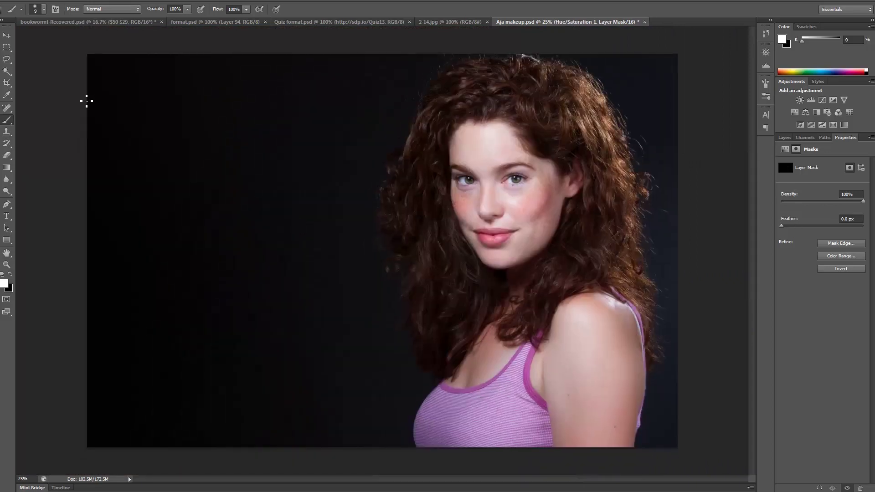
- Select the hair together with the dark background around it using the Lasso tool, leaving out the face, neck and body
click(7, 60)
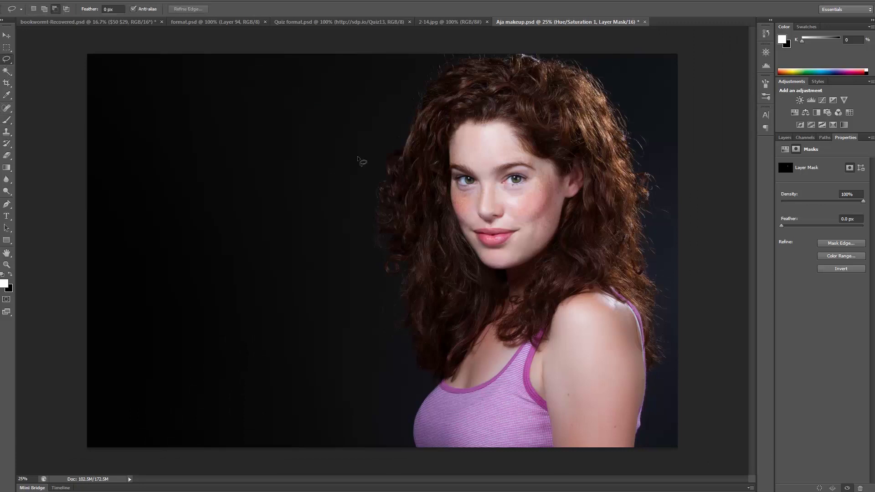
mouse_move(494, 122)
mouse_down()
mouse_move(457, 125)
mouse_move(447, 164)
mouse_move(456, 223)
mouse_move(482, 264)
mouse_move(502, 268)
mouse_move(504, 296)
mouse_move(456, 365)
mouse_move(427, 370)
mouse_move(361, 259)
mouse_move(341, 166)
mouse_move(363, 105)
mouse_move(482, 42)
mouse_move(571, 43)
mouse_move(647, 81)
mouse_move(670, 185)
mouse_move(659, 271)
mouse_move(666, 370)
mouse_move(654, 367)
mouse_move(641, 316)
mouse_move(617, 287)
mouse_move(624, 297)
mouse_move(568, 291)
mouse_move(534, 346)
mouse_move(523, 336)
mouse_move(504, 340)
mouse_move(509, 330)
mouse_move(495, 325)
mouse_move(538, 272)
mouse_move(582, 179)
mouse_move(580, 152)
mouse_move(569, 171)
mouse_move(523, 148)
mouse_up()
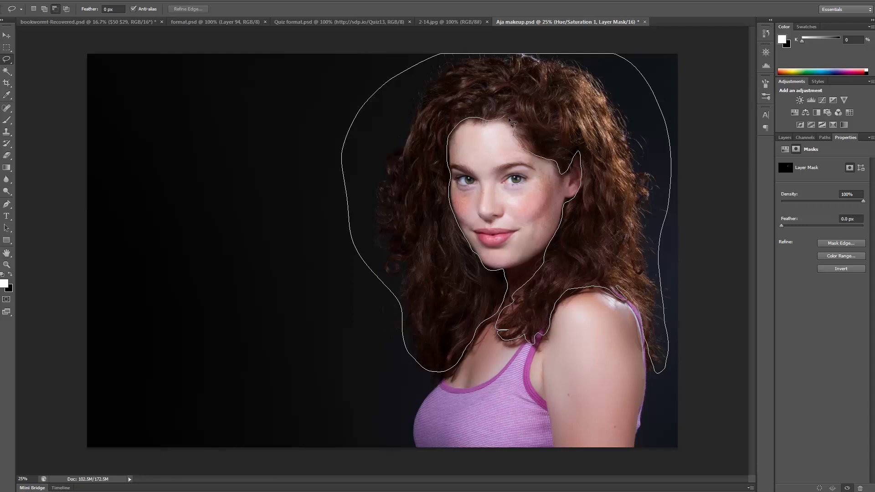
drag(496, 123, 496, 123)
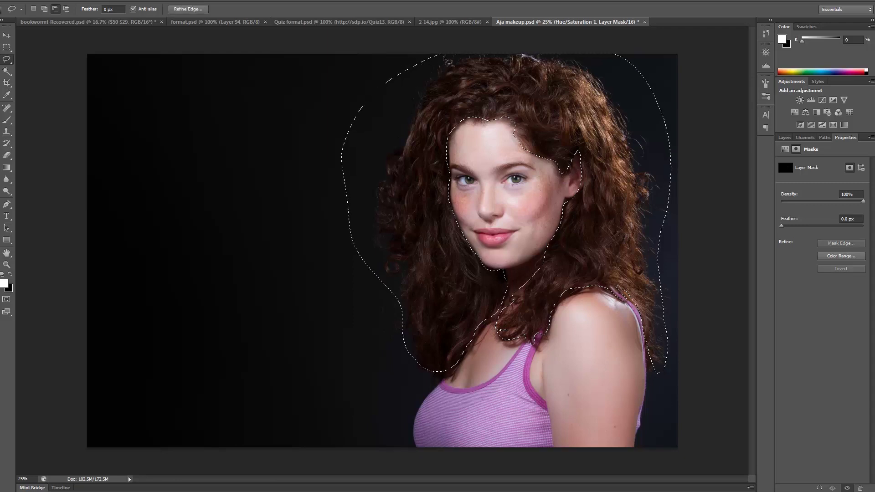
mouse_move(437, 53)
mouse_down()
mouse_move(82, 40)
mouse_move(73, 49)
mouse_move(48, 317)
mouse_move(80, 448)
mouse_move(104, 453)
mouse_move(408, 443)
mouse_move(408, 416)
mouse_move(441, 366)
mouse_up()
key(shift)
mouse_move(648, 339)
mouse_down()
mouse_move(642, 449)
mouse_move(706, 395)
mouse_move(696, 41)
mouse_move(597, 44)
mouse_move(616, 323)
mouse_move(626, 345)
mouse_up()
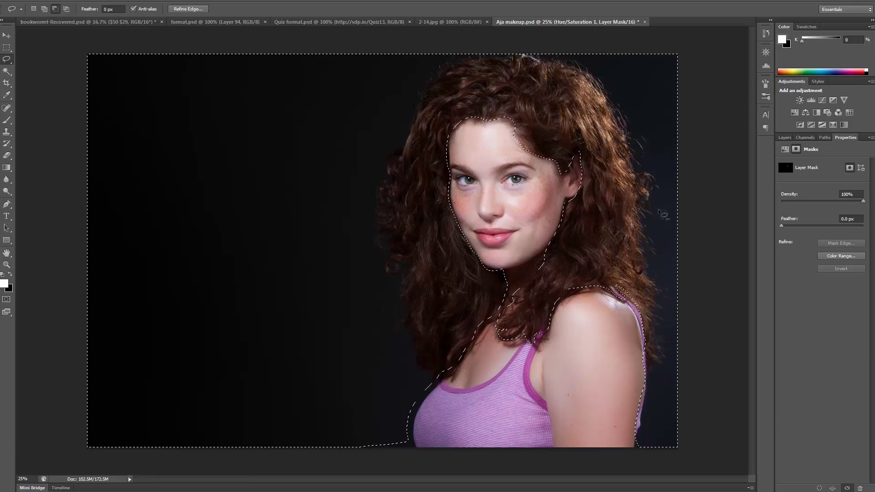
- Add a Hue/Saturation adjustment layer for the selected hair and set its hue to -18
click(793, 114)
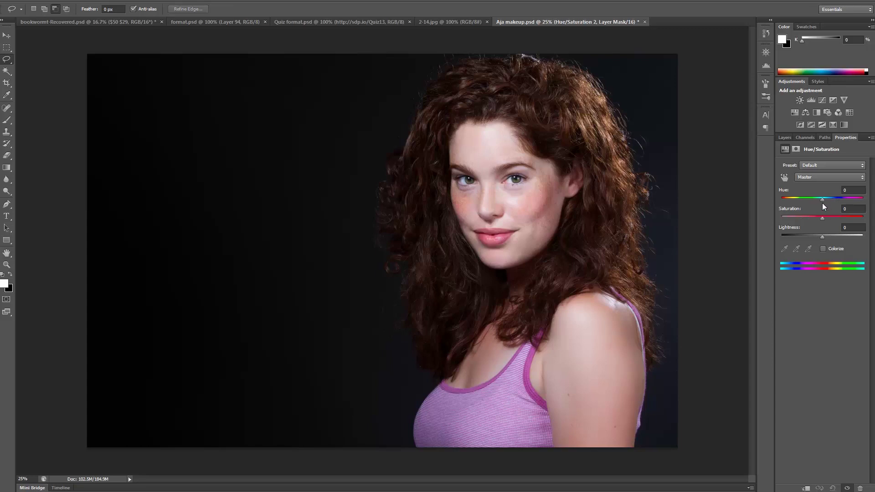
mouse_move(822, 199)
mouse_down()
mouse_move(830, 201)
mouse_move(767, 191)
mouse_move(810, 198)
mouse_up()
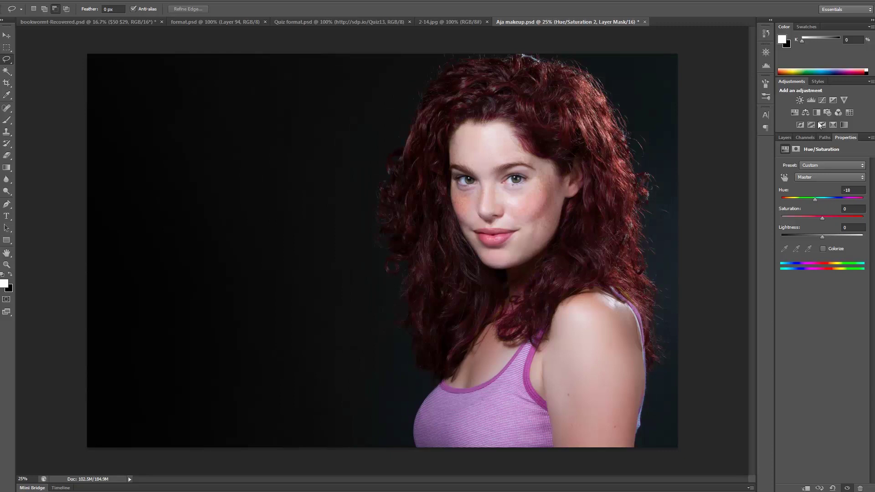
click(784, 138)
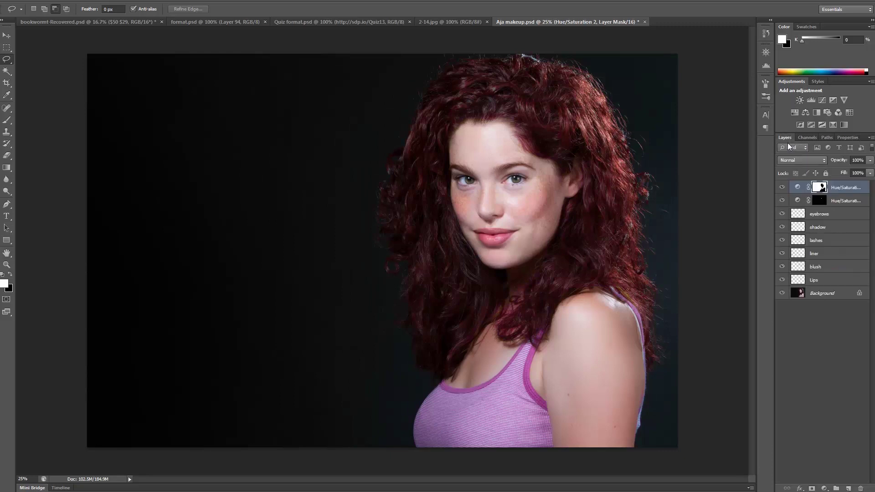
- Refine the hair's Hue/Saturation layer mask with a 125 px brush, painting black along the shoulder strap and white over missed hair
double_click(820, 188)
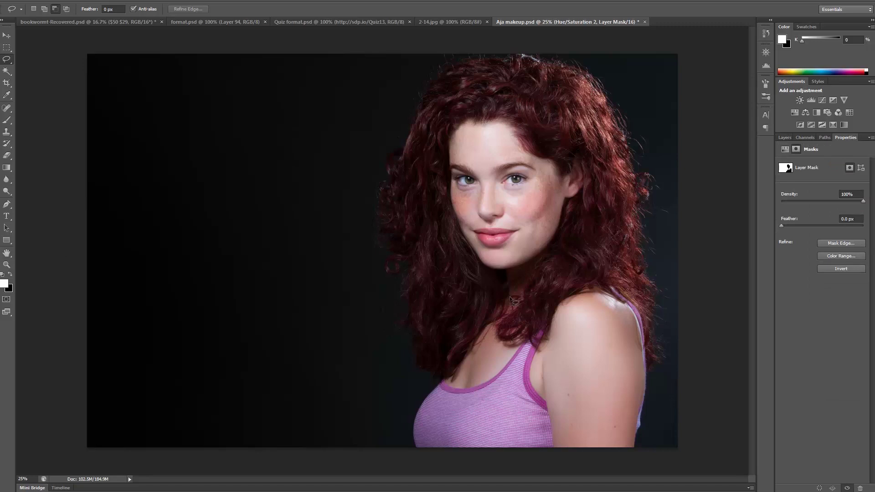
click(10, 274)
click(10, 122)
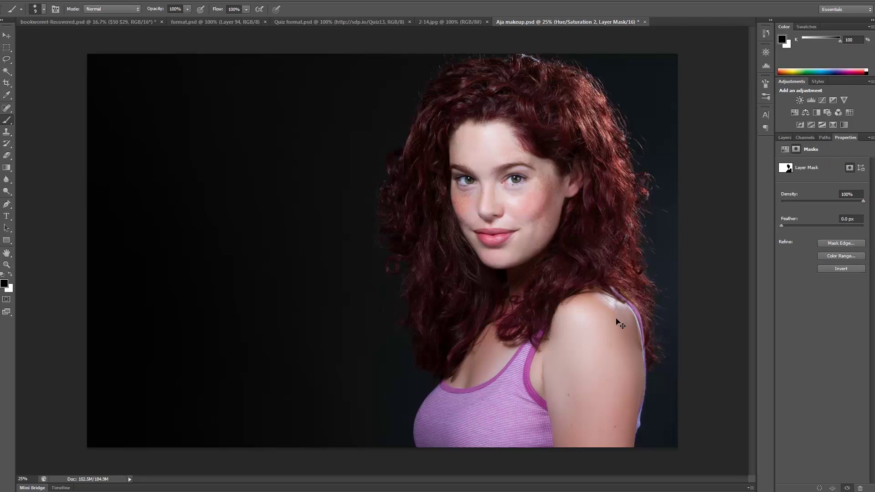
key(ctrl+plus)
key(ctrl+plus)
drag(633, 289, 362, 220)
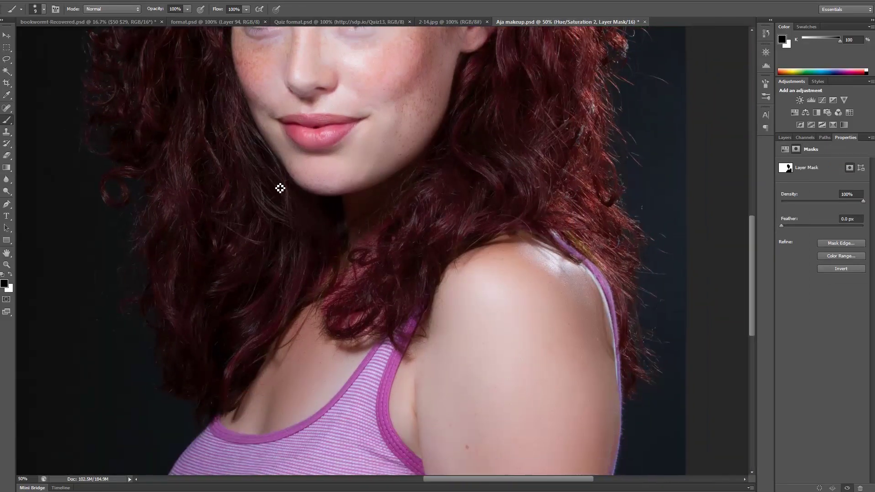
key(bracketright)
key(bracketright)
key(bracketright)
key(bracketright)
key(bracketright)
key(bracketright)
key(bracketright)
key(bracketright)
key(bracketright)
key(bracketright)
key(bracketright)
drag(539, 267, 477, 349)
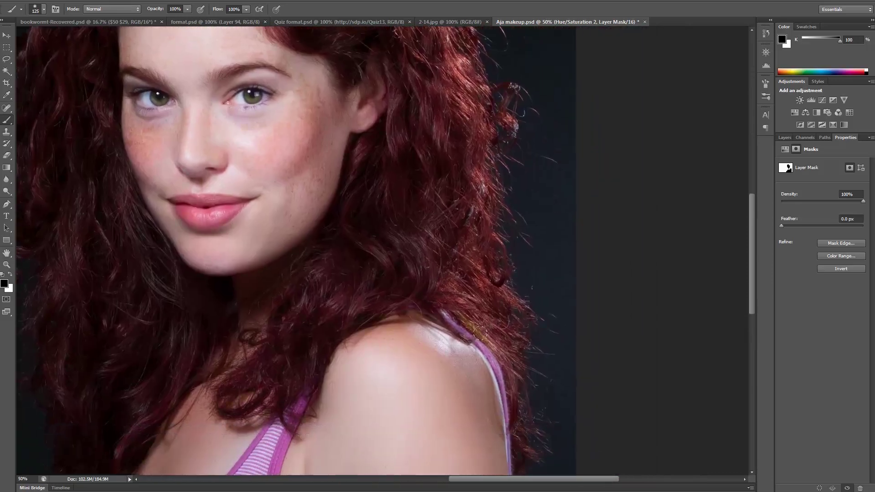
click(10, 275)
drag(430, 268, 463, 367)
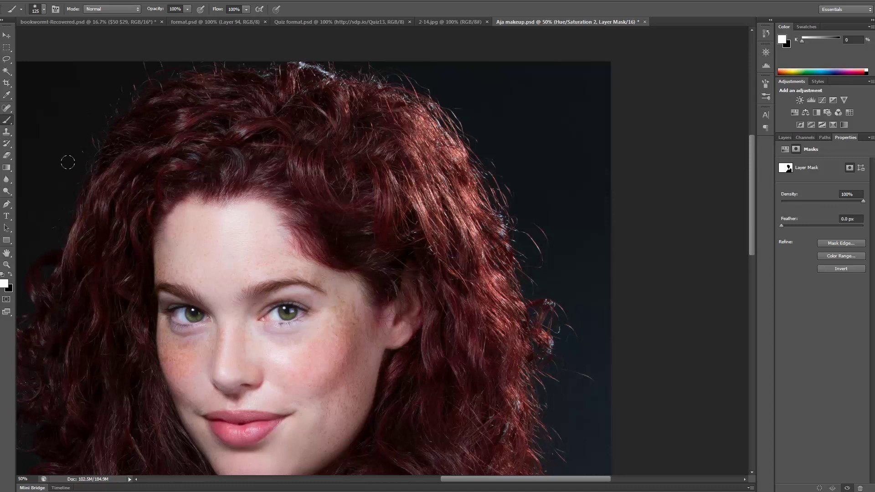
- Soften the hair mask's edges around the face, neck and shoulder by painting black with the brush at 57% opacity
click(10, 275)
click(187, 10)
drag(189, 22, 168, 22)
drag(233, 256, 367, 207)
drag(320, 364, 321, 314)
mouse_move(321, 465)
mouse_down()
mouse_move(321, 347)
mouse_move(293, 176)
mouse_up()
drag(293, 250, 244, 242)
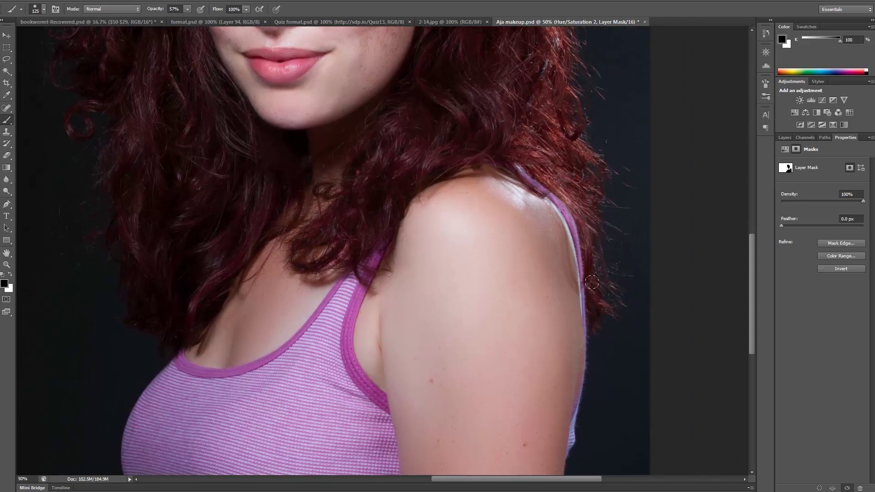
scroll(600, 291, down, 3)
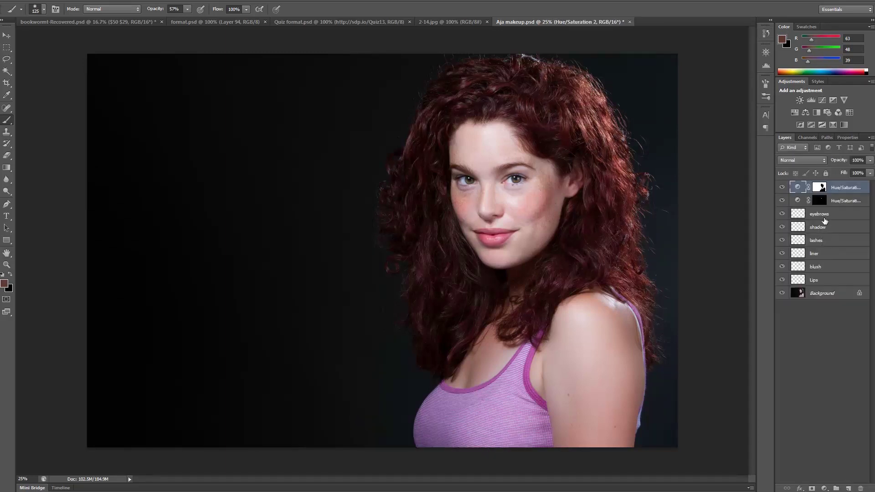
click(822, 159)
click(822, 160)
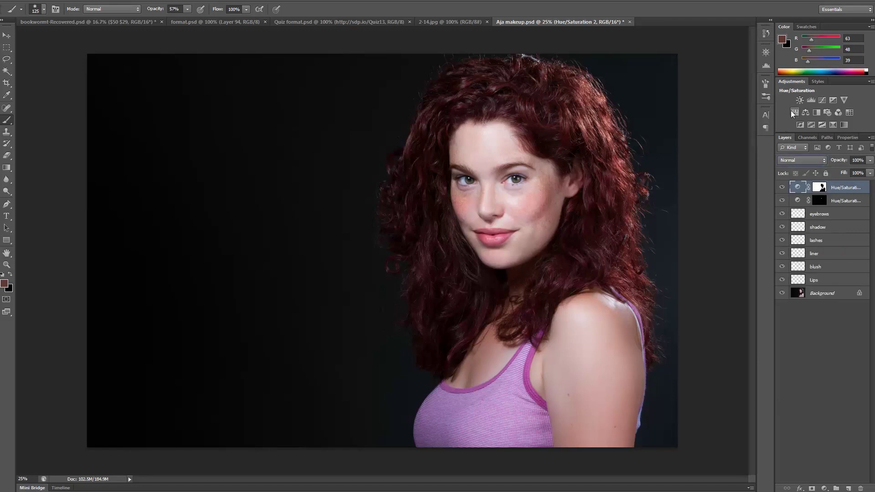